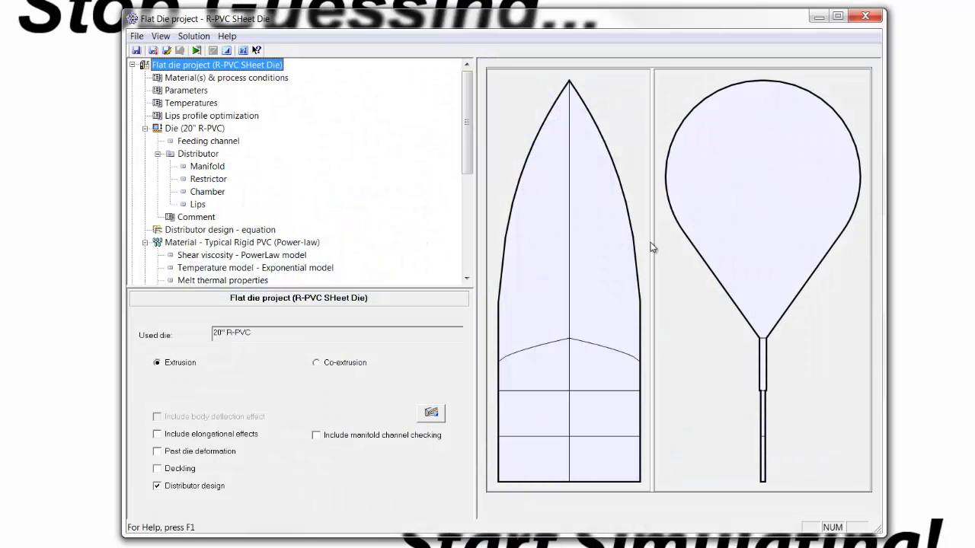
- Widen the die plan drawing panel and select the R-PVC SHeet Die project, scrolling the tree to Results
{"action": "left_click_drag", "start_coordinate": [652, 245], "coordinate": [807, 247]}
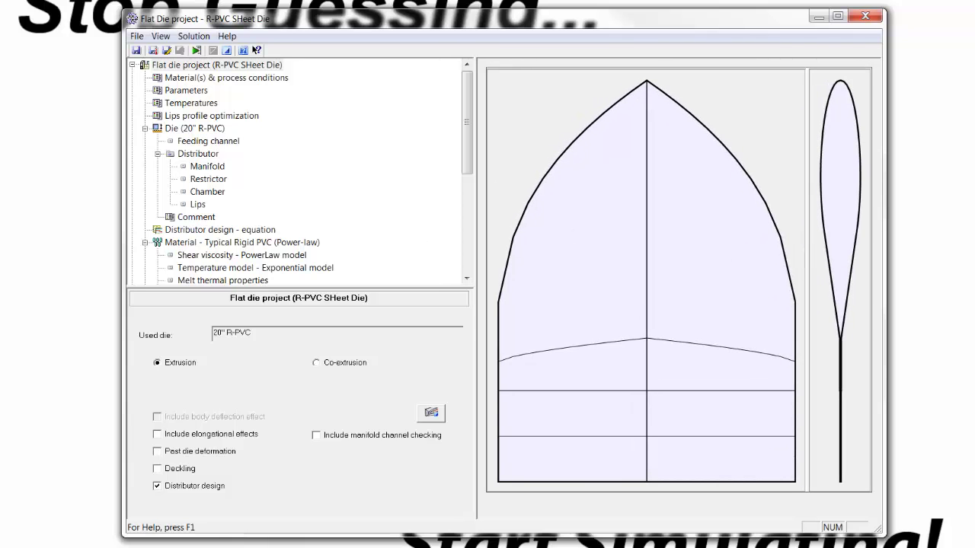
{"action": "left_click", "coordinate": [195, 65]}
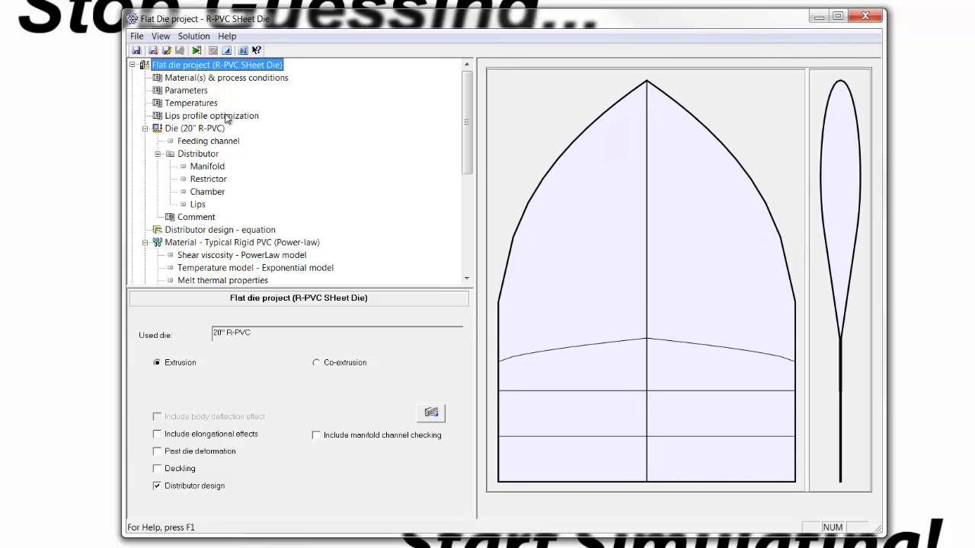
{"action": "scroll", "coordinate": [467, 152], "scroll_direction": "down", "scroll_amount": 4}
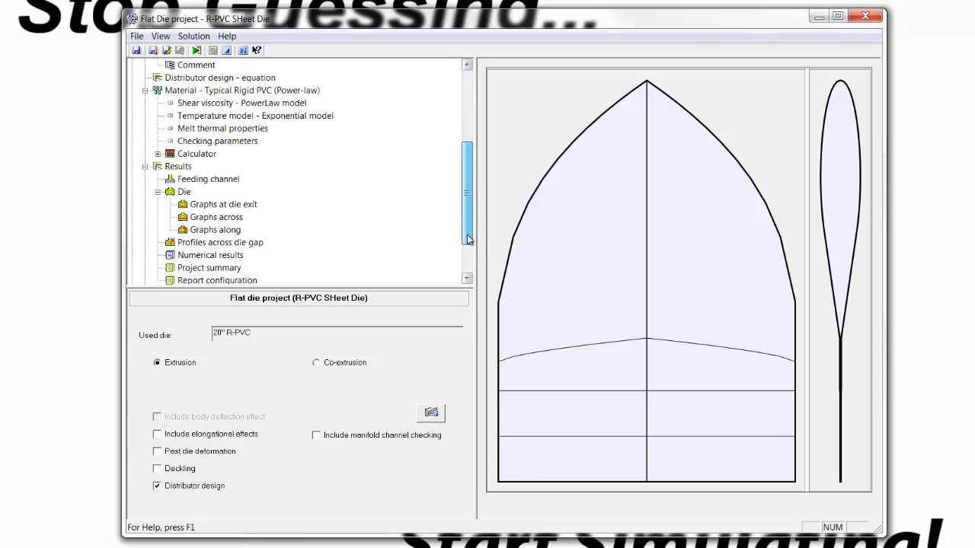
- Show the Graphs at die exit results: the Qmd flow plot and the kpsi pressure map
{"action": "left_click", "coordinate": [198, 207]}
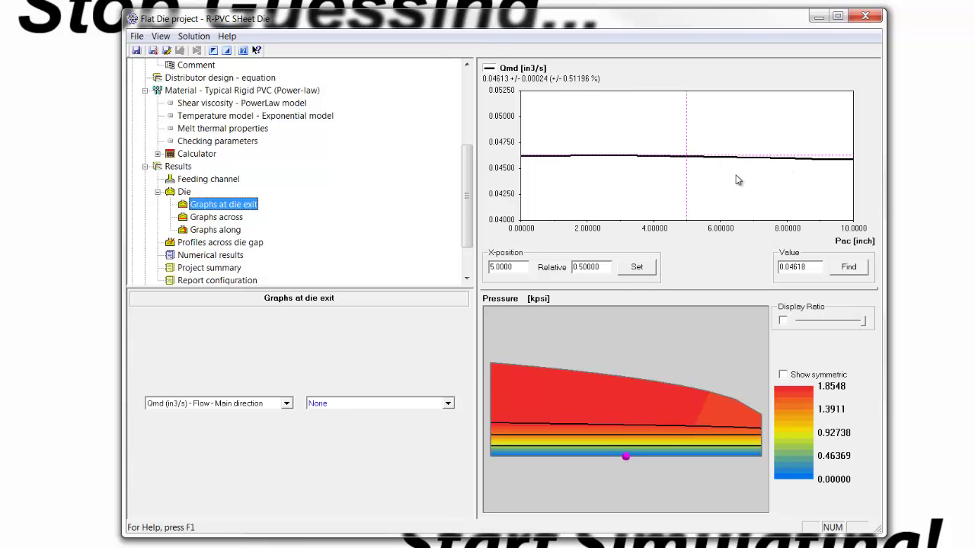
{"action": "left_click_drag", "start_coordinate": [468, 213], "coordinate": [467, 143]}
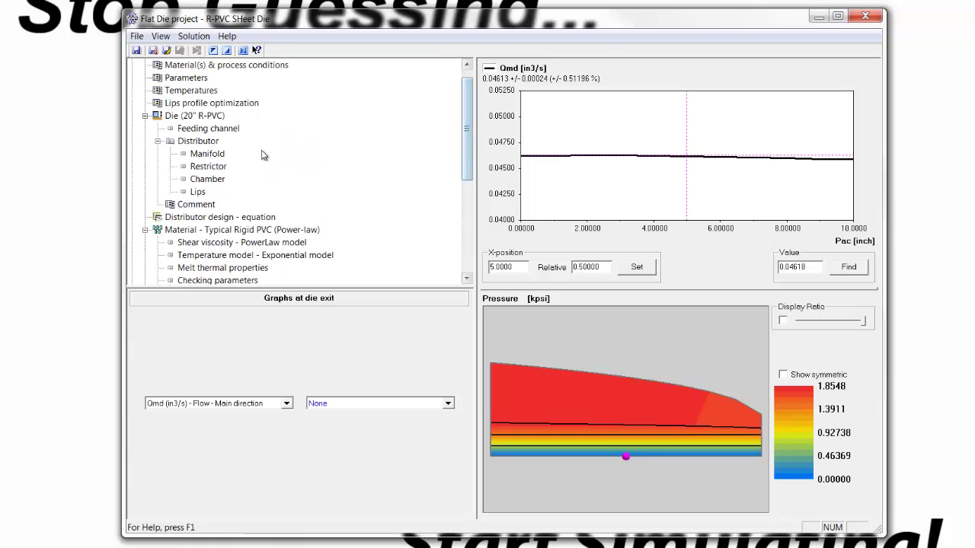
{"action": "left_click", "coordinate": [197, 142]}
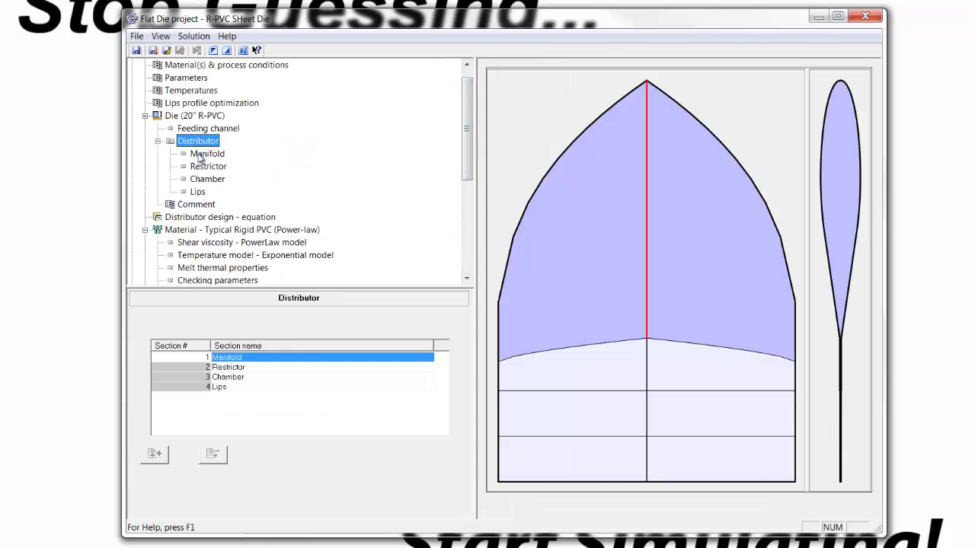
{"action": "left_click", "coordinate": [202, 155]}
{"action": "left_click", "coordinate": [209, 167]}
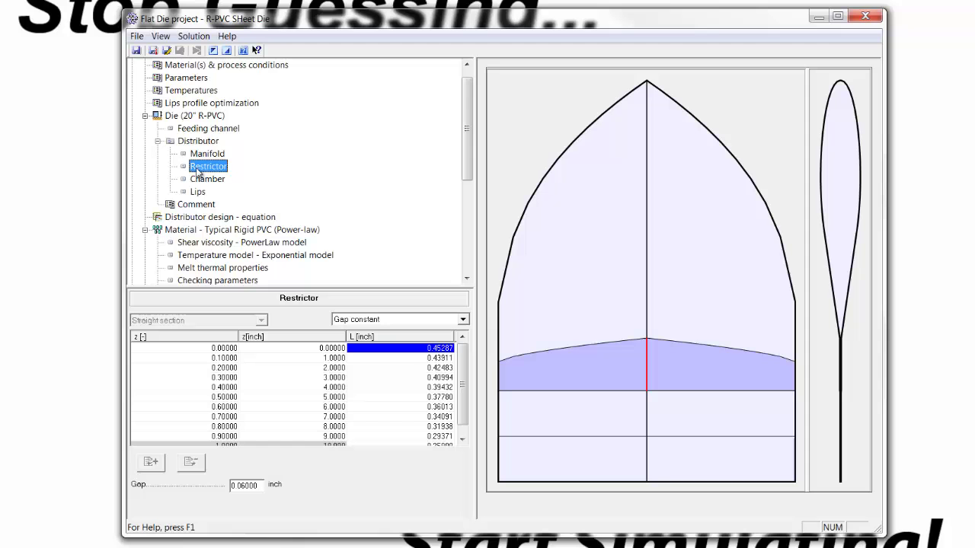
{"action": "left_click", "coordinate": [197, 141]}
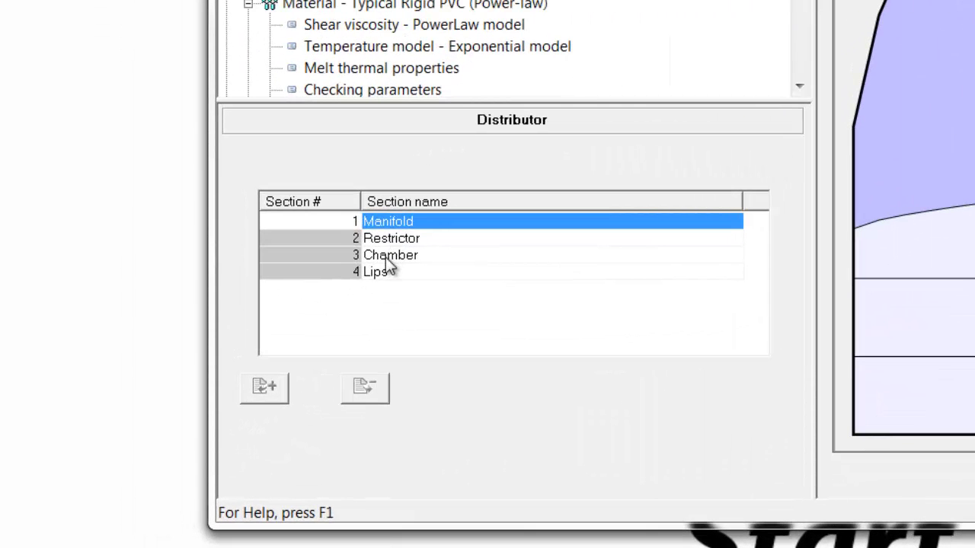
{"action": "double_click", "coordinate": [408, 257]}
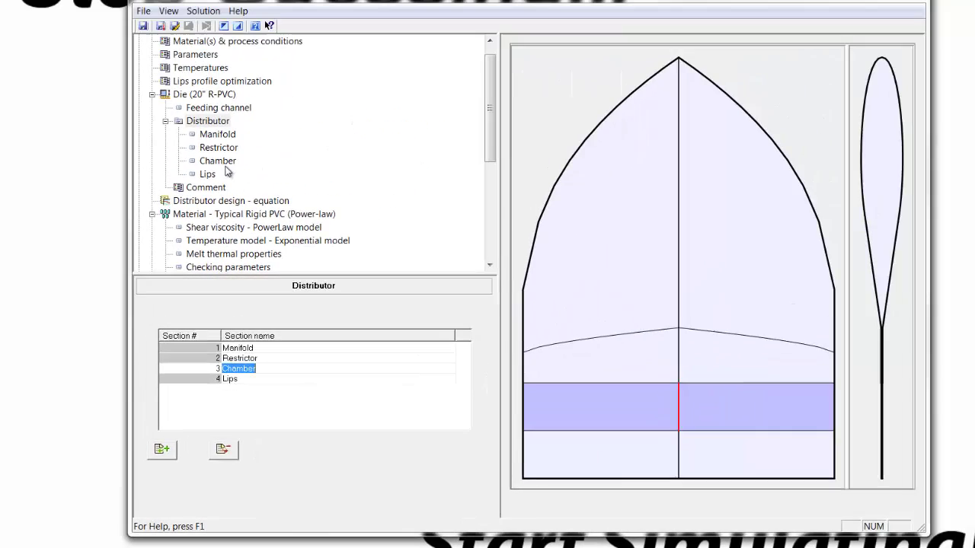
- Set the Chamber to gap and length constant with a 0.25-inch gap and 1-inch length
{"action": "left_click", "coordinate": [210, 169]}
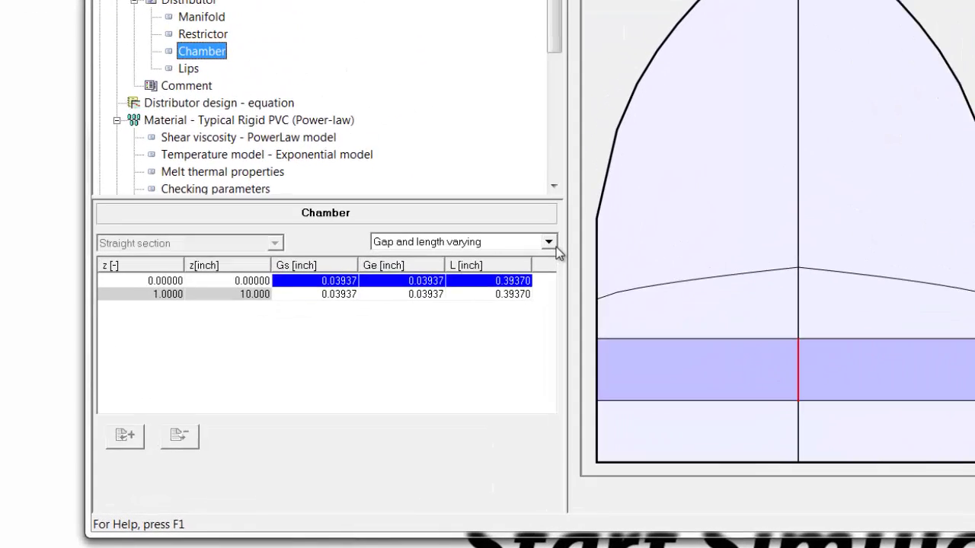
{"action": "left_click", "coordinate": [554, 244]}
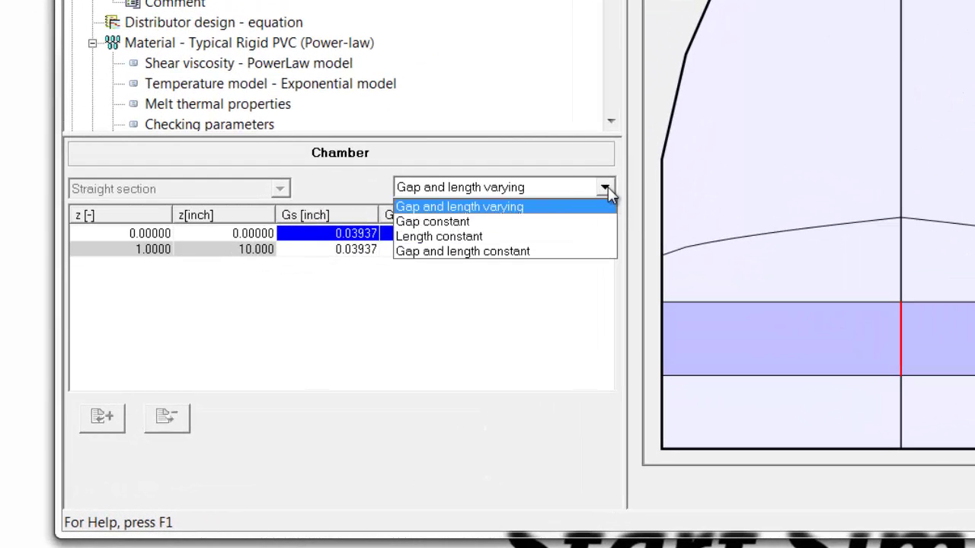
{"action": "left_click", "coordinate": [488, 252]}
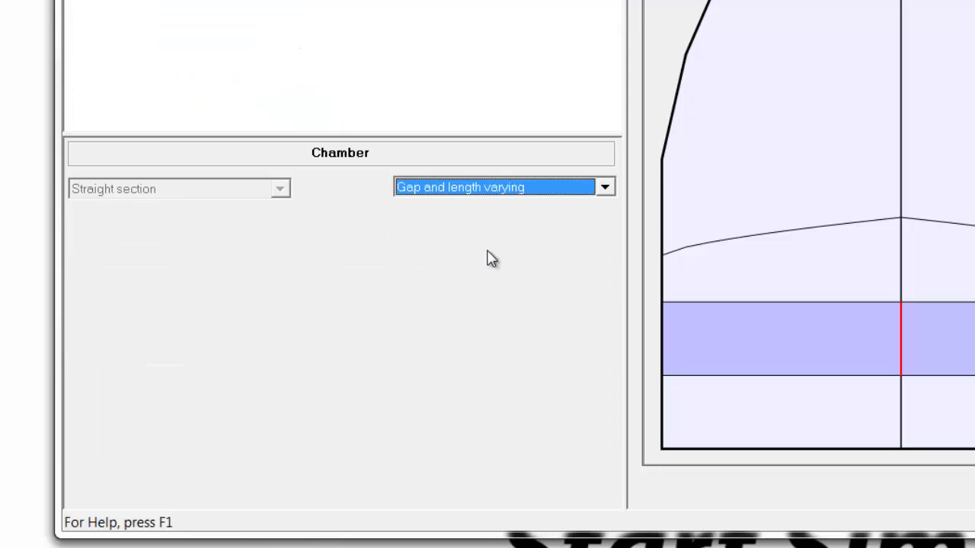
{"action": "left_click_drag", "start_coordinate": [281, 454], "coordinate": [172, 440]}
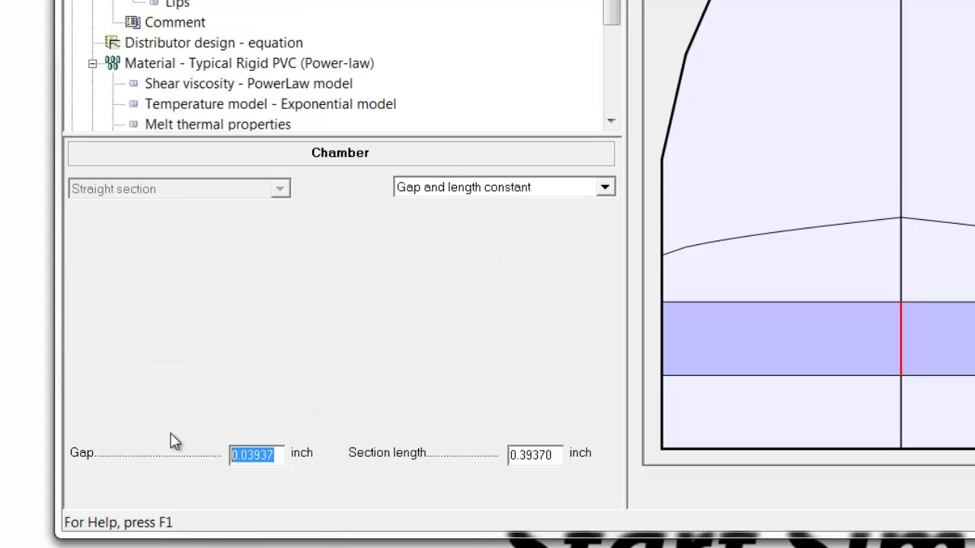
{"action": "type", "text": "0.25"}
{"action": "key", "text": "Tab"}
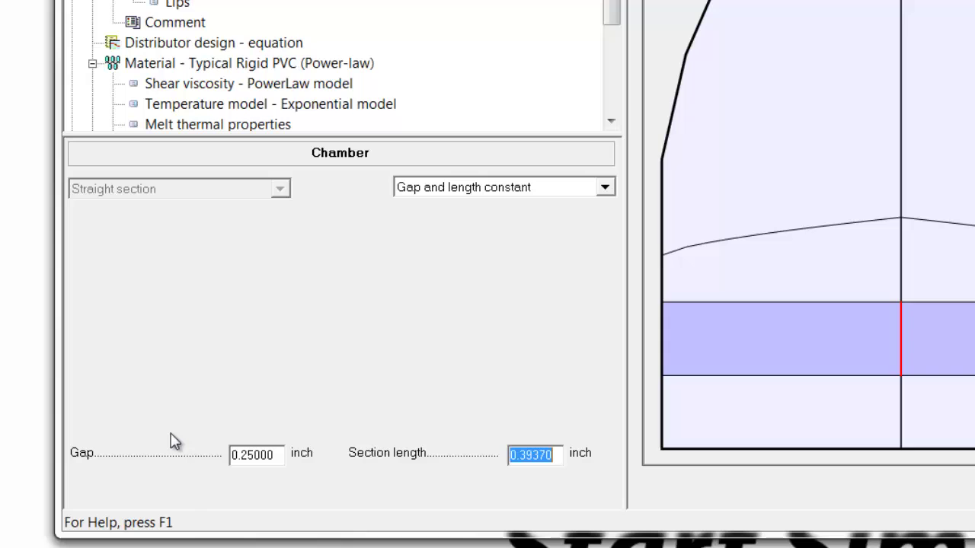
{"action": "type", "text": "1"}
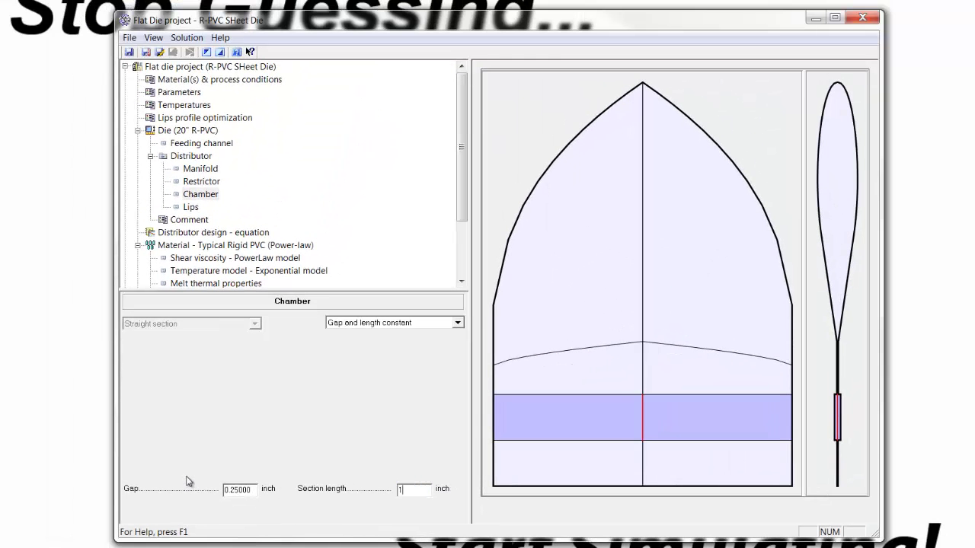
{"action": "key", "text": "Tab"}
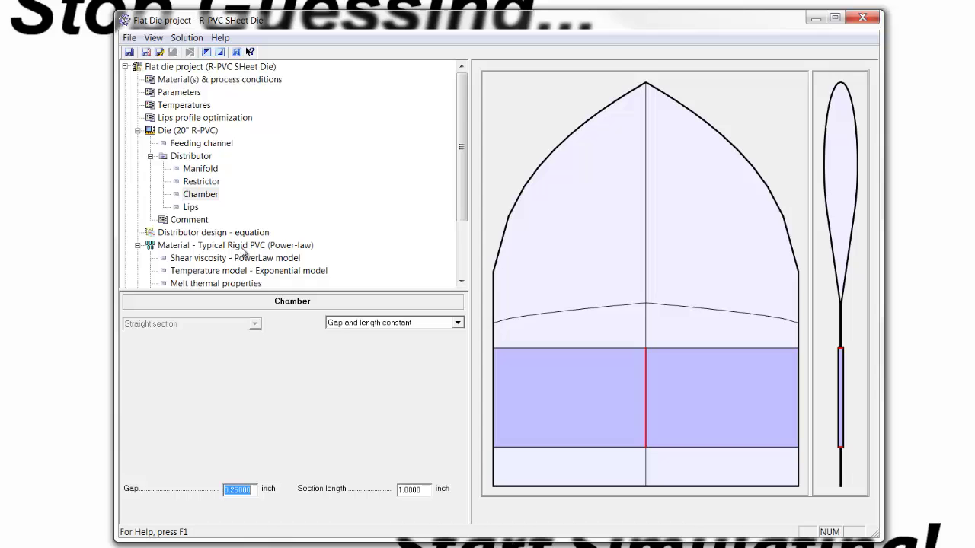
- Add a new distributor section after the Restrictor and name it Transition 1
{"action": "left_click", "coordinate": [178, 160]}
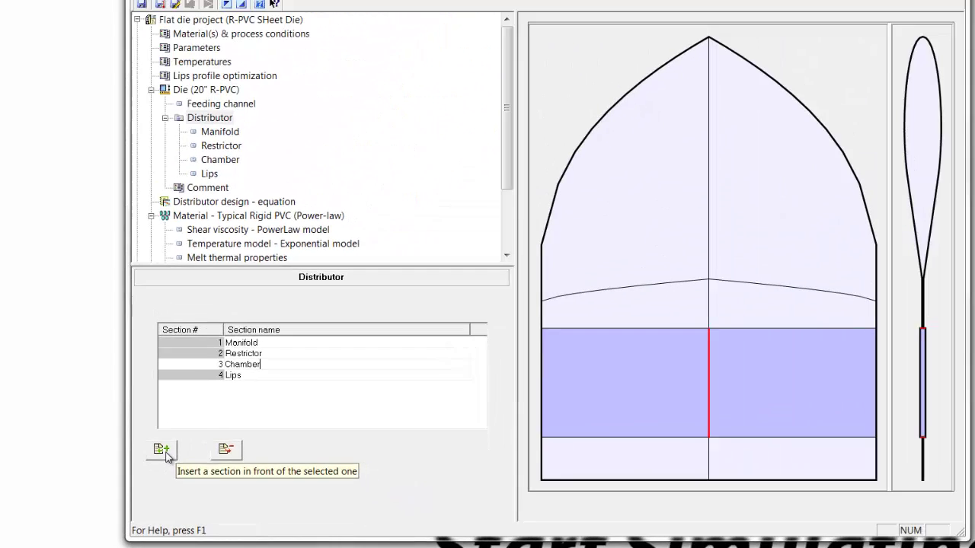
{"action": "left_click", "coordinate": [276, 392]}
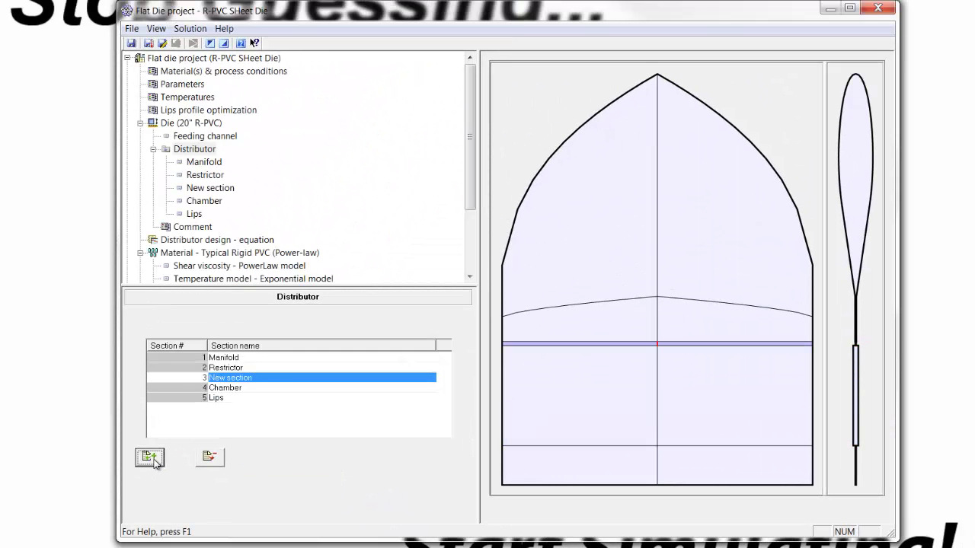
{"action": "left_click", "coordinate": [272, 378]}
{"action": "type", "text": "Trq"}
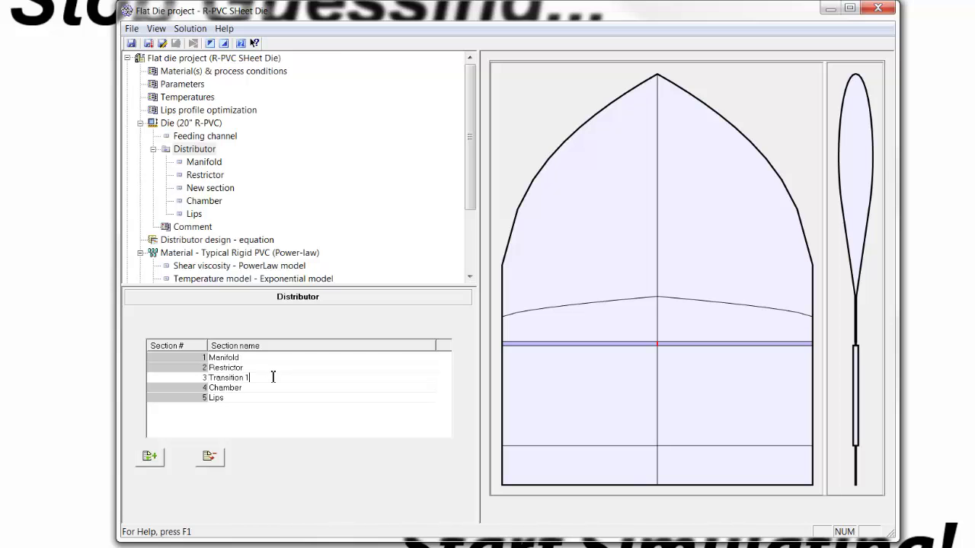
{"action": "key", "text": "Return"}
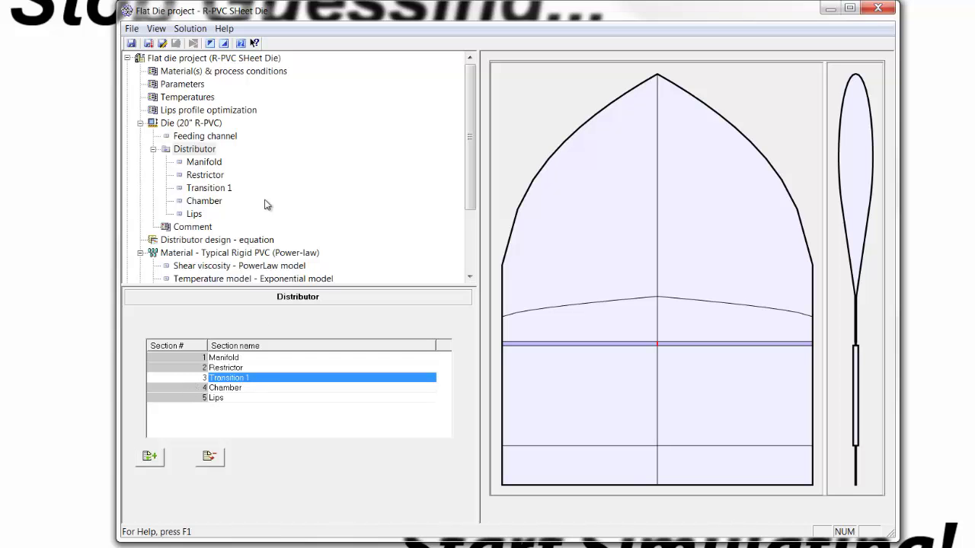
- Switch Transition 1 to the length-constant geometry type
{"action": "left_click", "coordinate": [228, 187]}
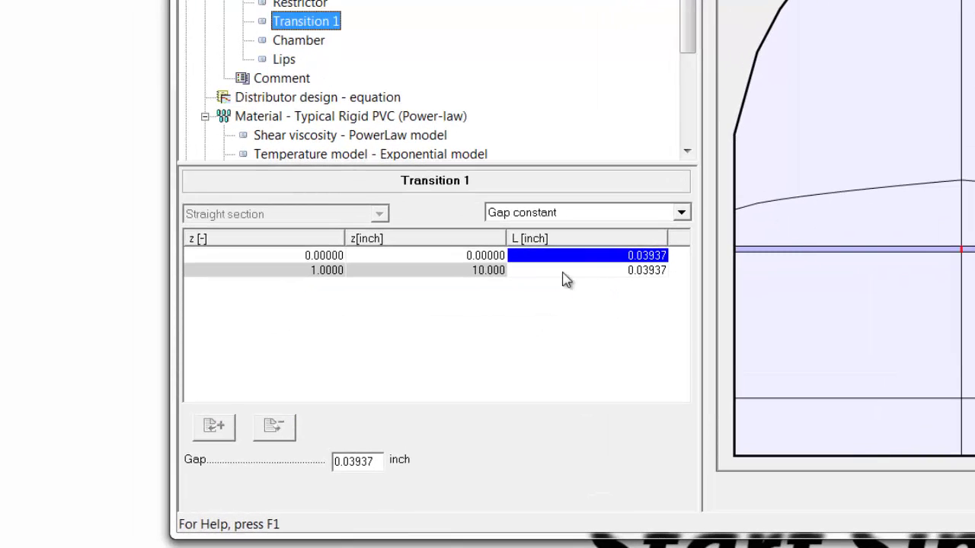
{"action": "left_click", "coordinate": [681, 214]}
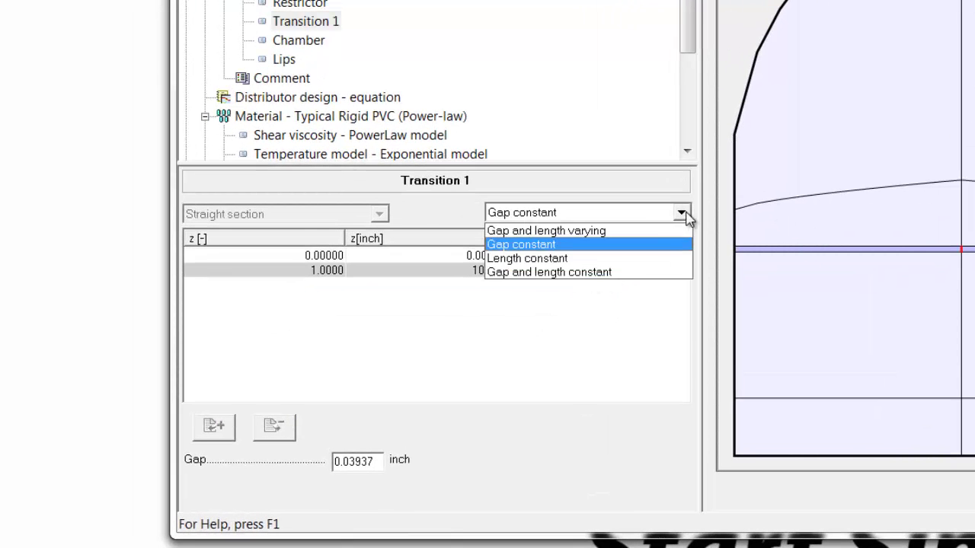
{"action": "left_click", "coordinate": [642, 258]}
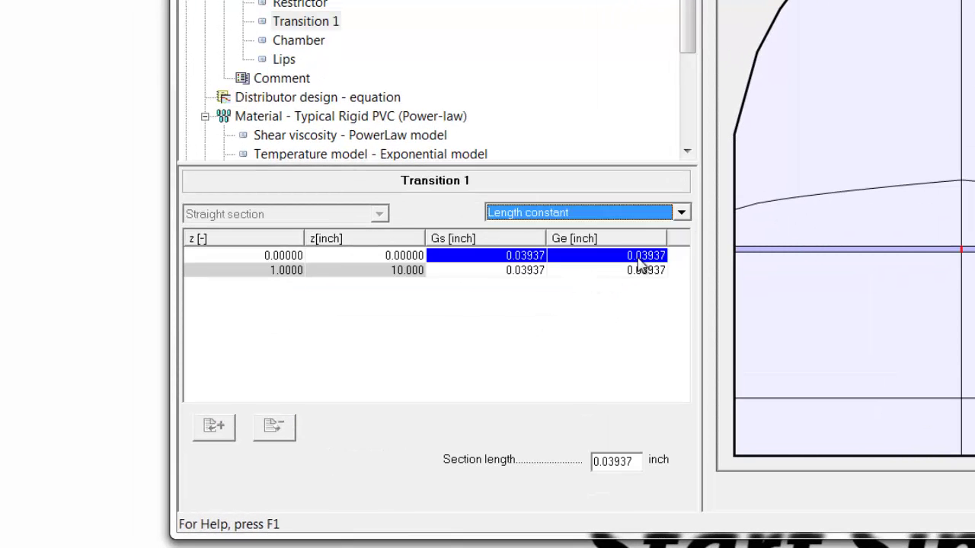
{"action": "left_click", "coordinate": [539, 258]}
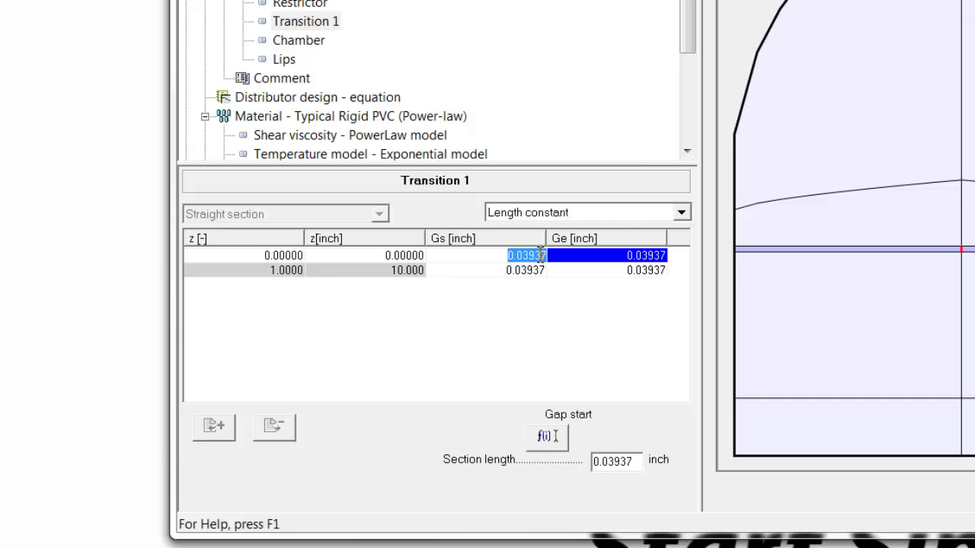
{"action": "left_click", "coordinate": [316, 6]}
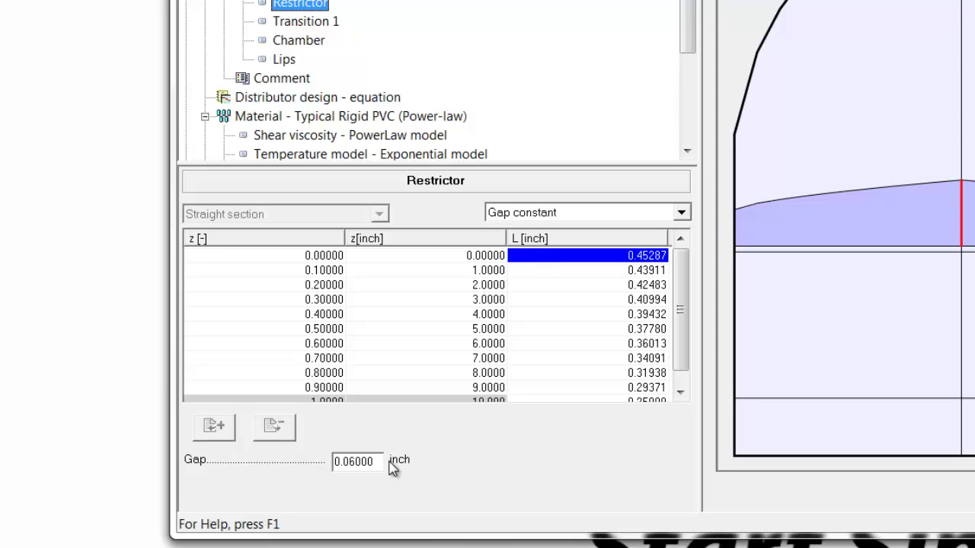
{"action": "left_click", "coordinate": [321, 24]}
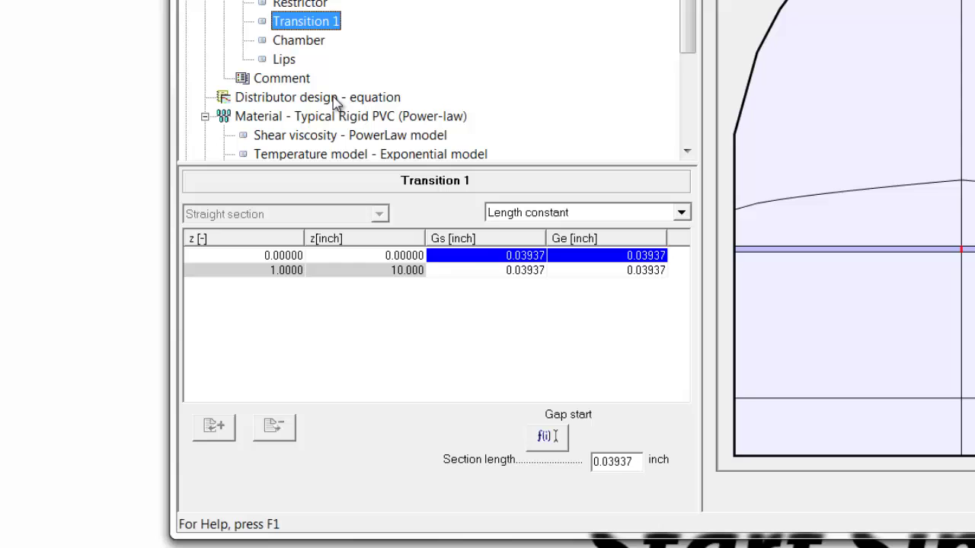
- Set Transition 1's start gap to 0.06 and end gap to 0.25 inch in both rows
{"action": "left_click", "coordinate": [527, 256]}
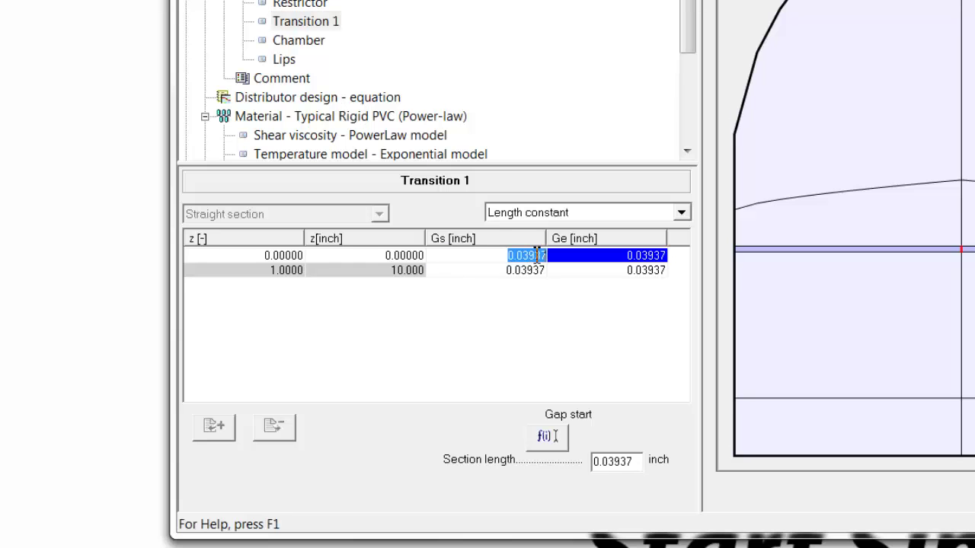
{"action": "type", "text": "0.06"}
{"action": "key", "text": "Return"}
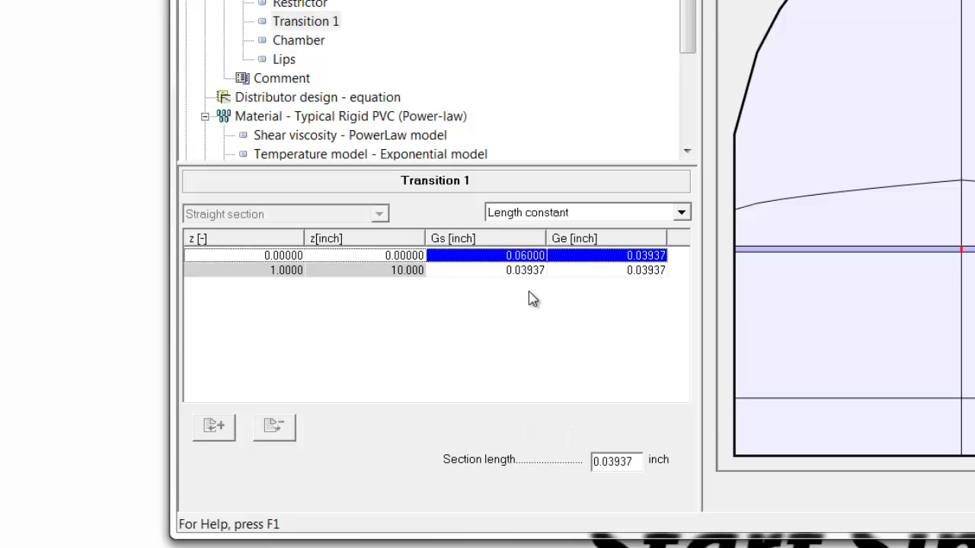
{"action": "left_click", "coordinate": [525, 271]}
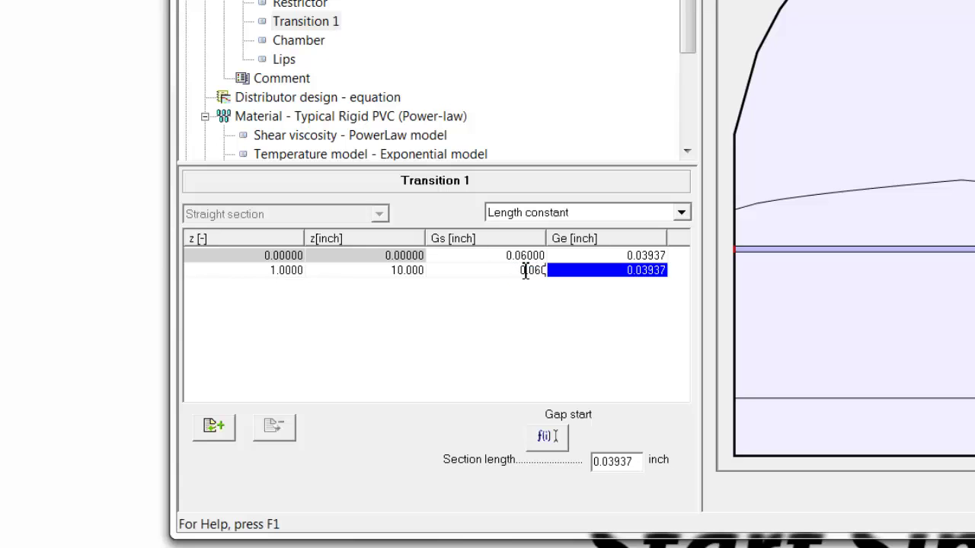
{"action": "key", "text": "Return"}
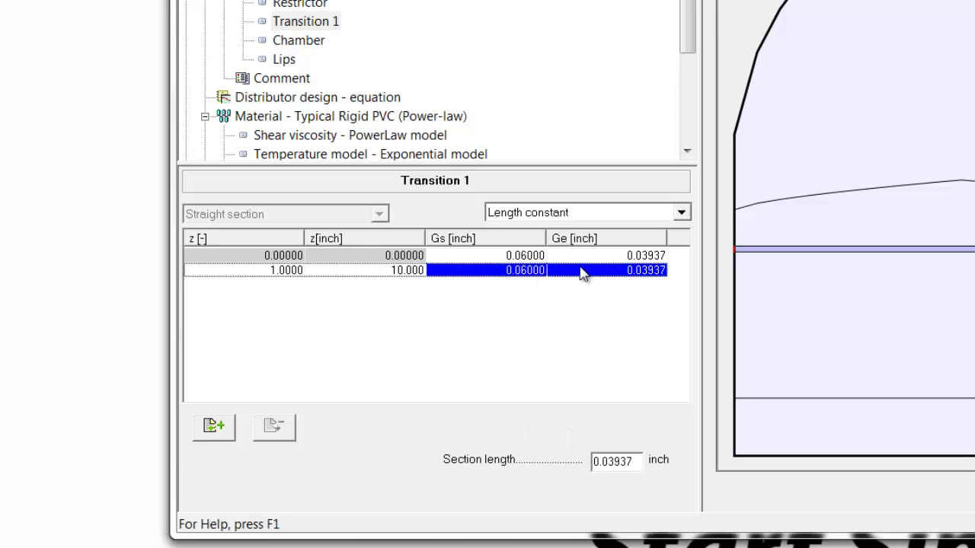
{"action": "left_click", "coordinate": [659, 257]}
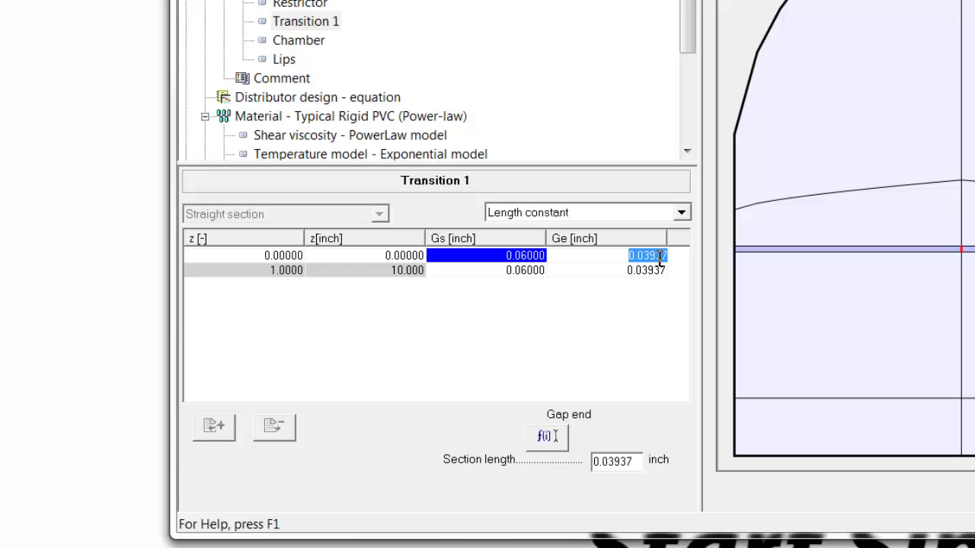
{"action": "key", "text": "BackSpace"}
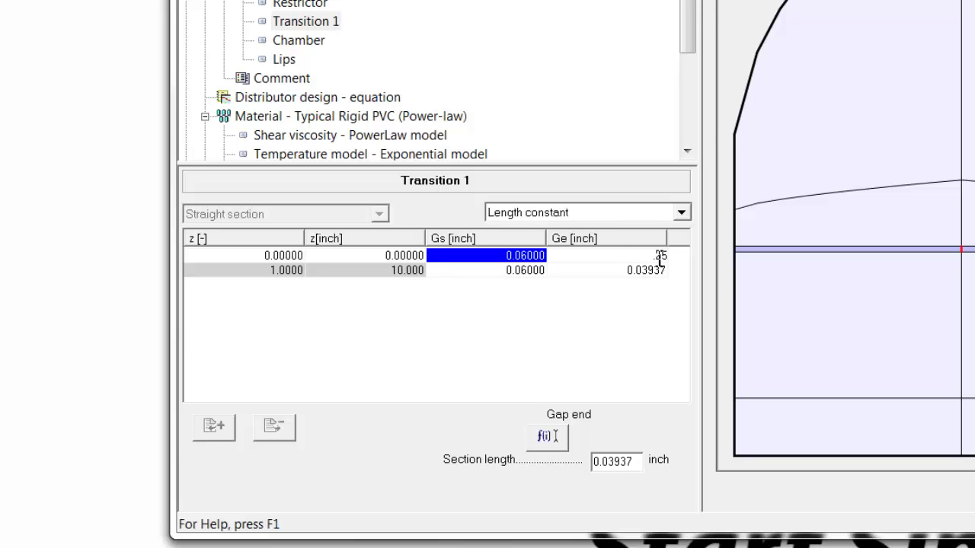
{"action": "key", "text": "Return"}
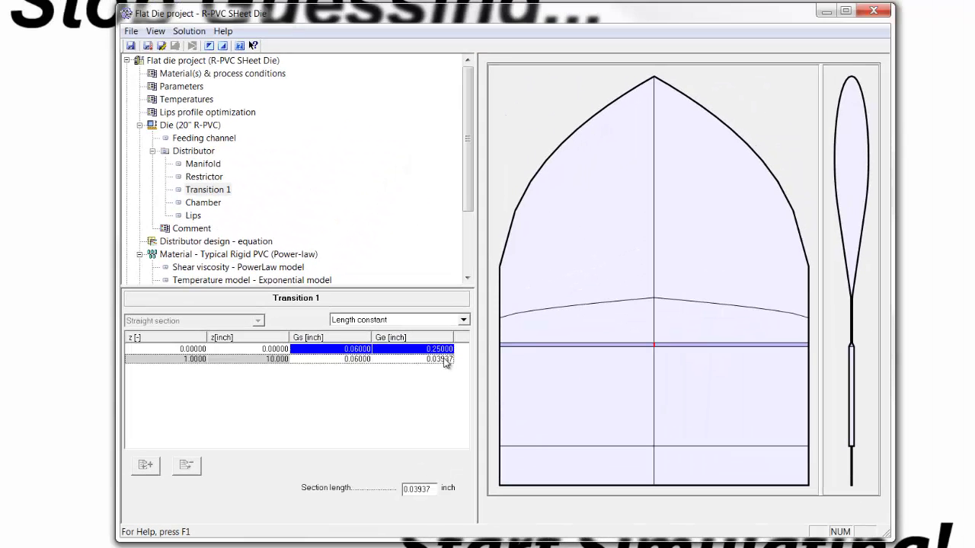
{"action": "left_click", "coordinate": [656, 272]}
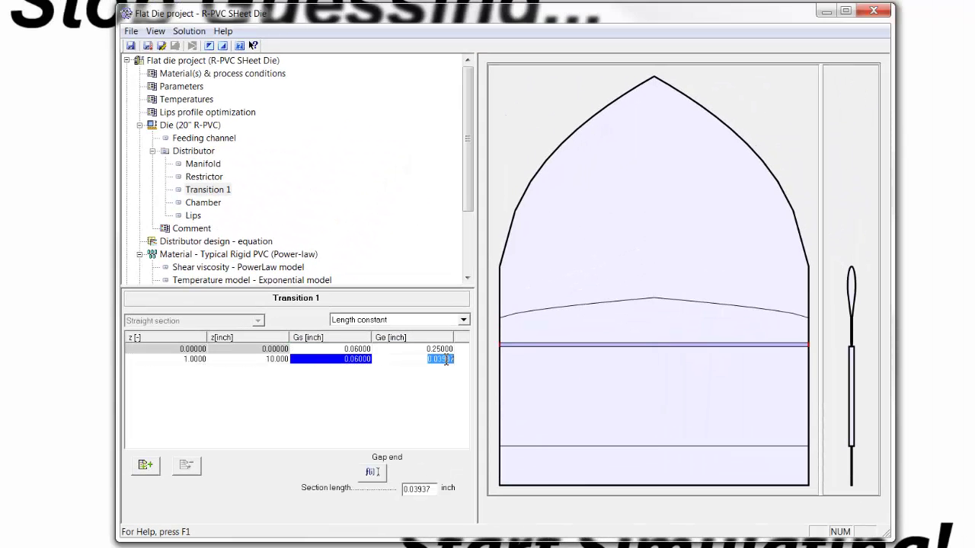
{"action": "key", "text": "BackSpace"}
{"action": "key", "text": "Return"}
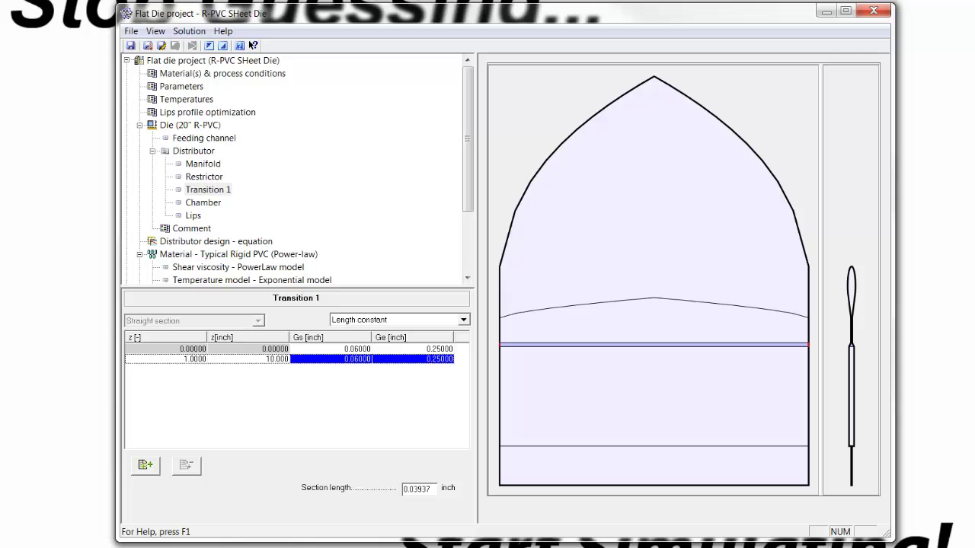
- Set Transition 1's section length to 0.5 inch and widen the side profile view
{"action": "left_click_drag", "start_coordinate": [435, 493], "coordinate": [365, 500]}
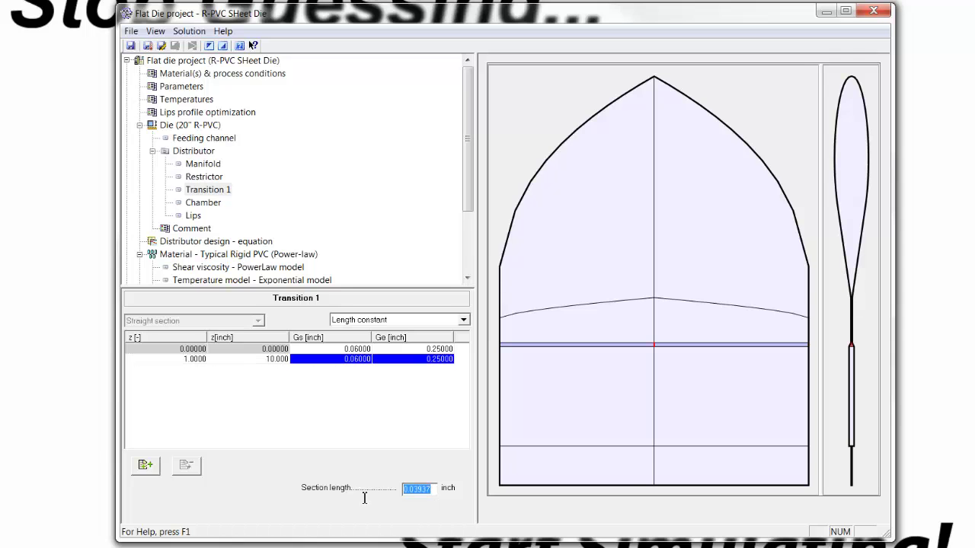
{"action": "type", "text": "0.5"}
{"action": "key", "text": "Return"}
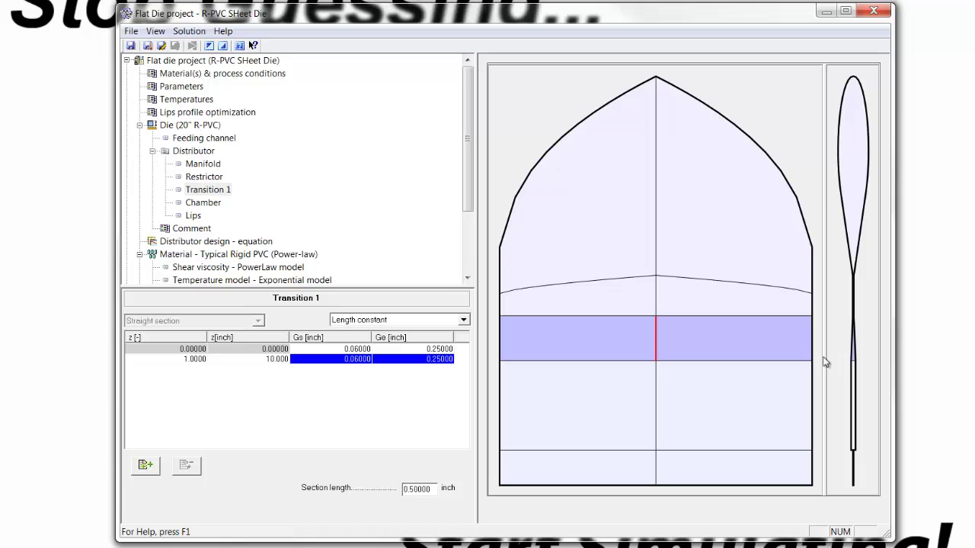
{"action": "left_click_drag", "start_coordinate": [823, 356], "coordinate": [782, 356]}
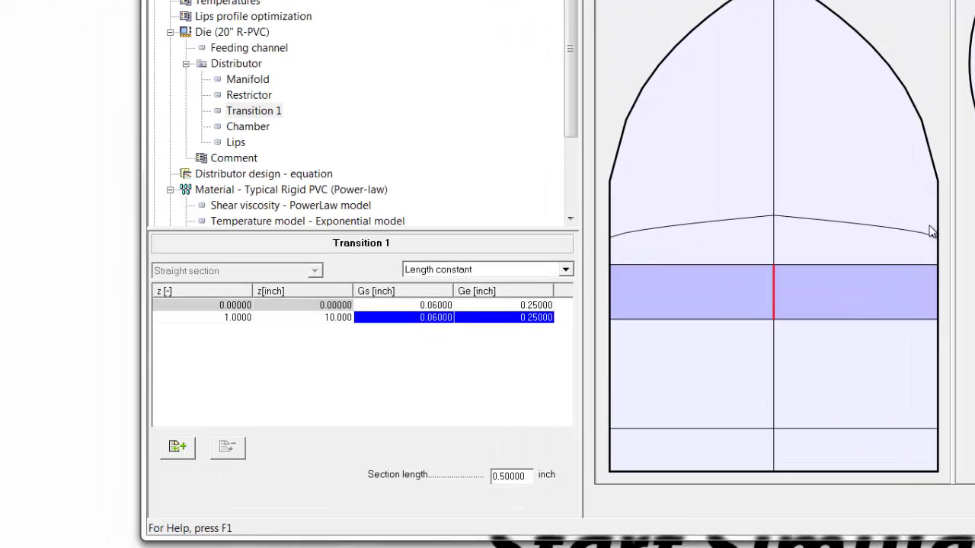
- Make the Lips gap and length constant with a 0.1-inch gap over a 0.5-inch length
{"action": "left_click", "coordinate": [289, 48]}
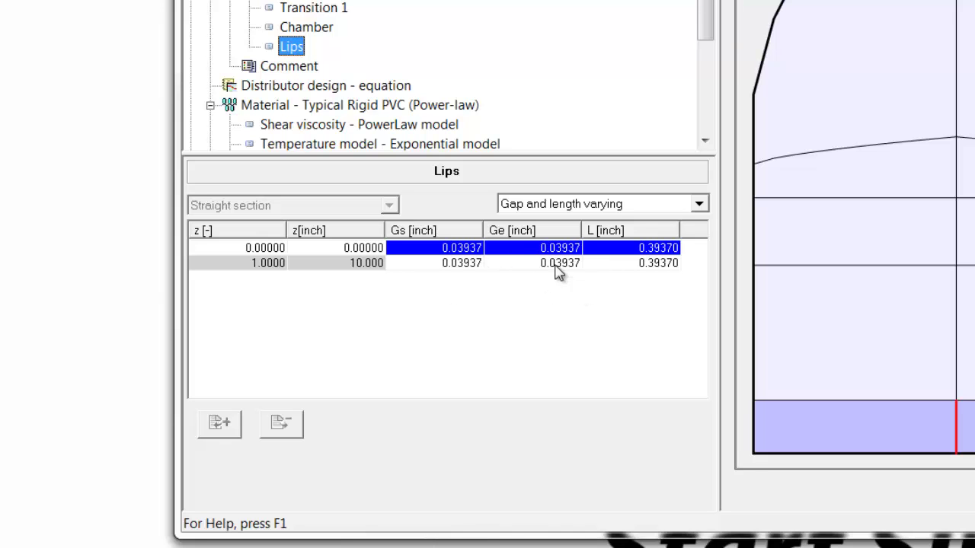
{"action": "left_click", "coordinate": [699, 205]}
{"action": "left_click", "coordinate": [643, 265]}
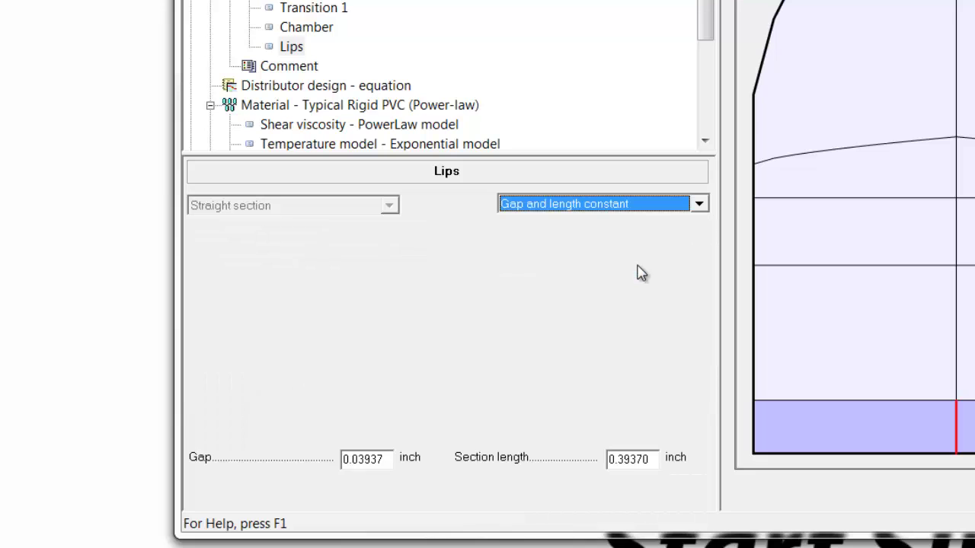
{"action": "left_click_drag", "start_coordinate": [389, 462], "coordinate": [324, 468]}
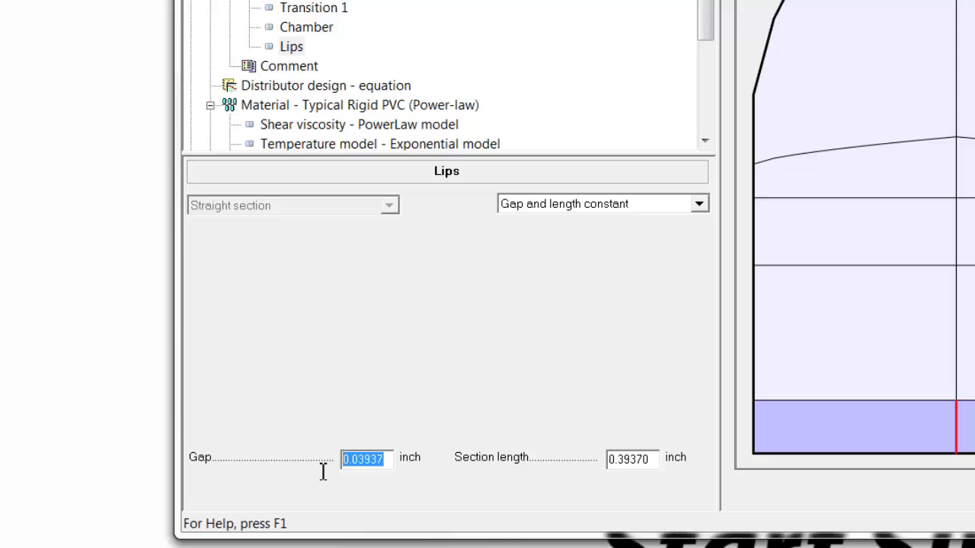
{"action": "type", "text": "0.100"}
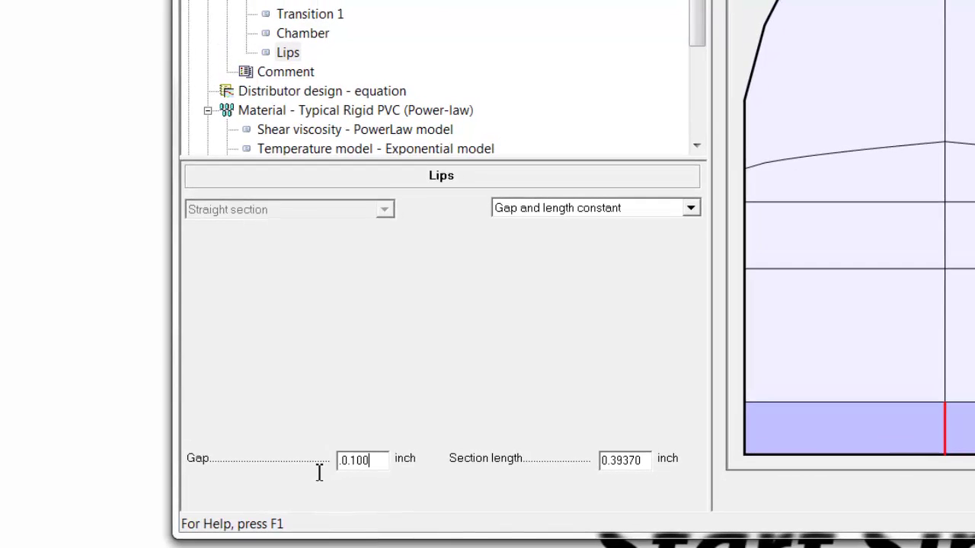
{"action": "key", "text": "Tab"}
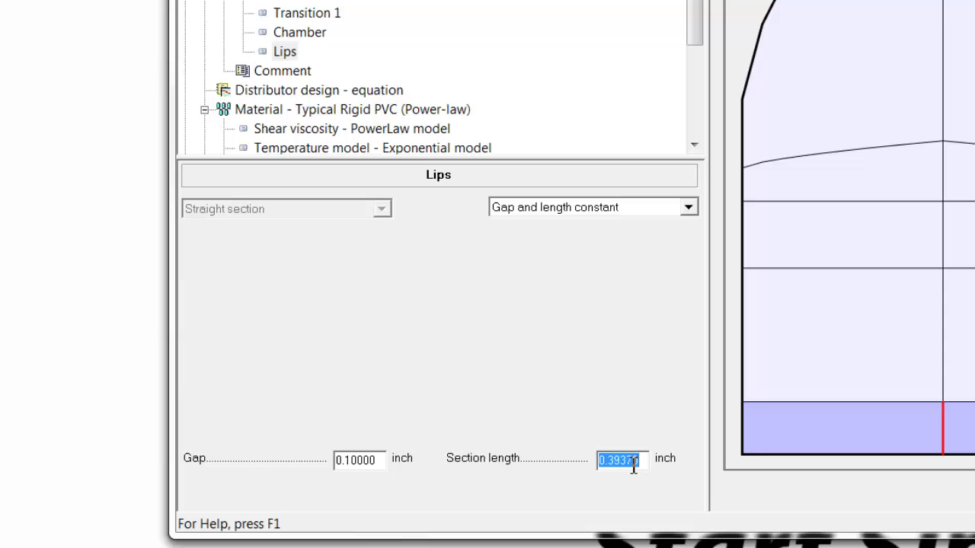
{"action": "key", "text": "BackSpace"}
{"action": "type", "text": "0.5"}
{"action": "key", "text": "Tab"}
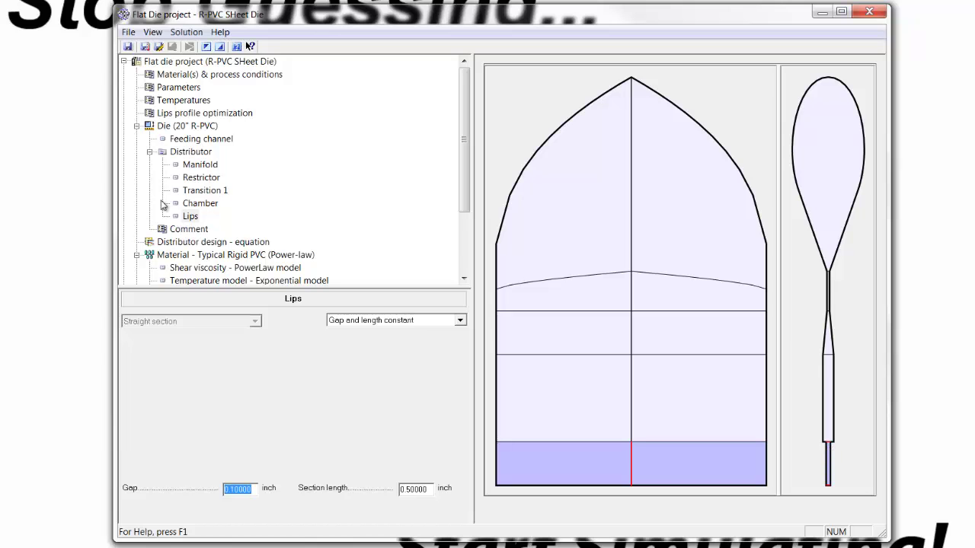
- Insert a new distributor section ahead of Lips and name it Transition 2
{"action": "left_click", "coordinate": [200, 155]}
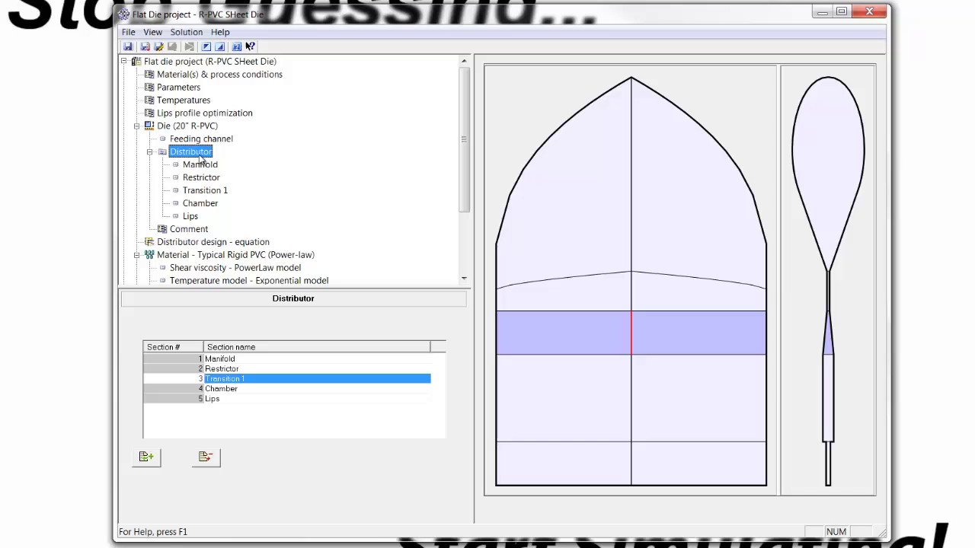
{"action": "double_click", "coordinate": [213, 399]}
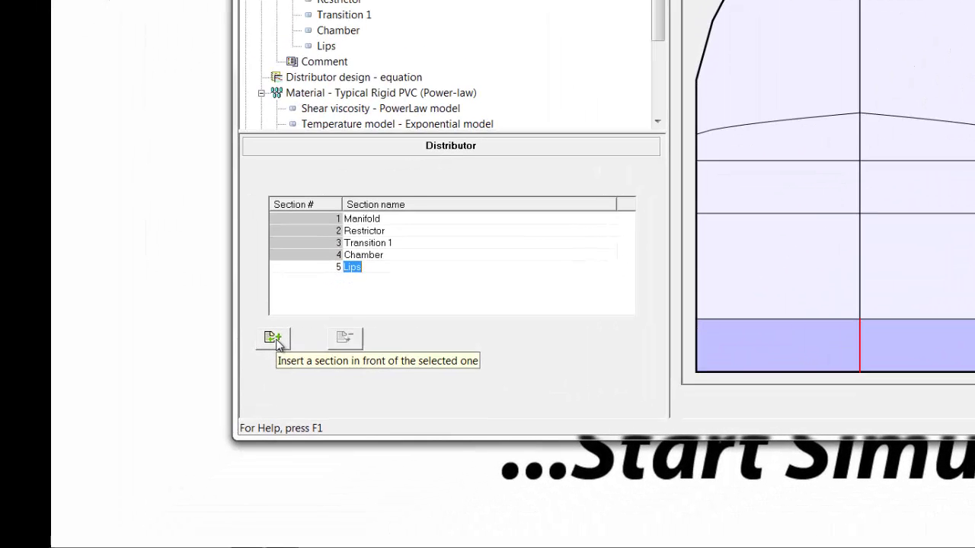
{"action": "left_click", "coordinate": [147, 458]}
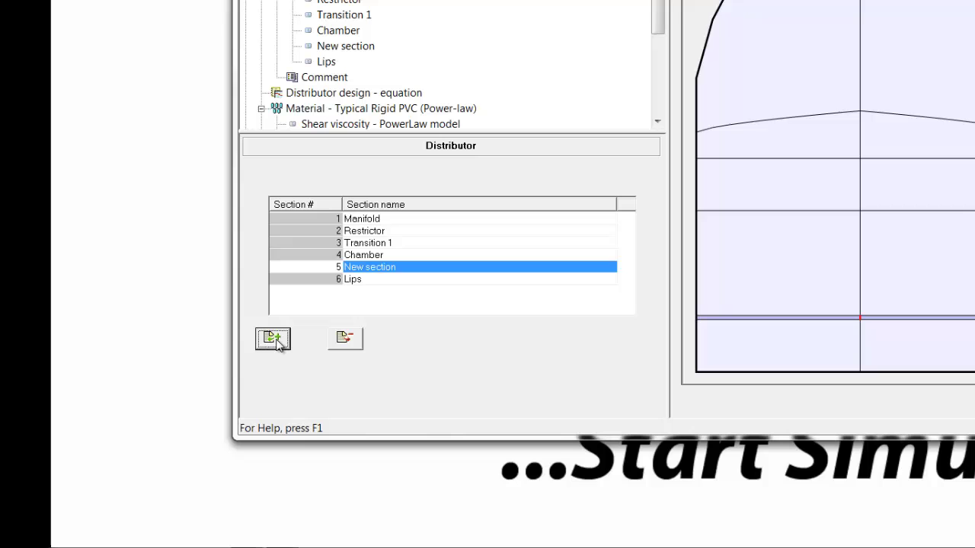
{"action": "left_click", "coordinate": [412, 269]}
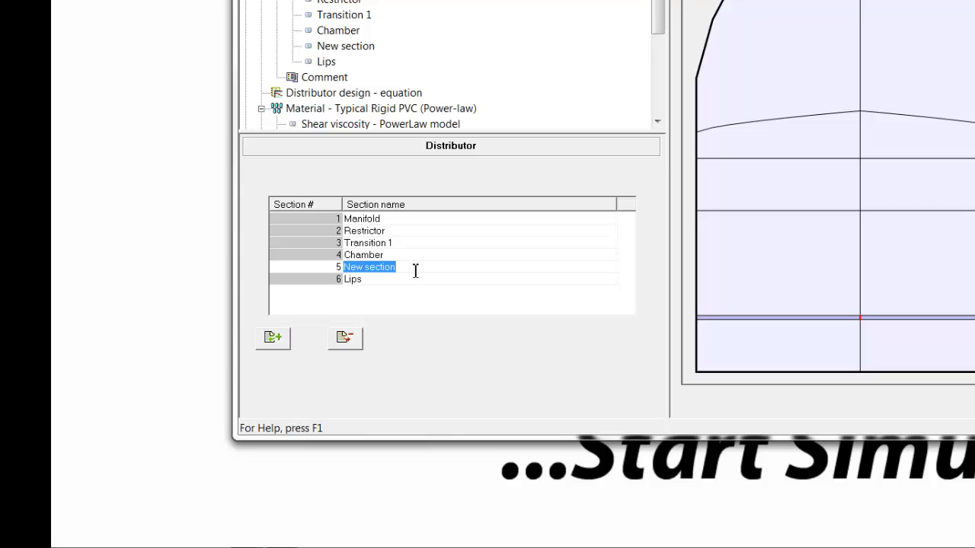
{"action": "type", "text": "Transition 2"}
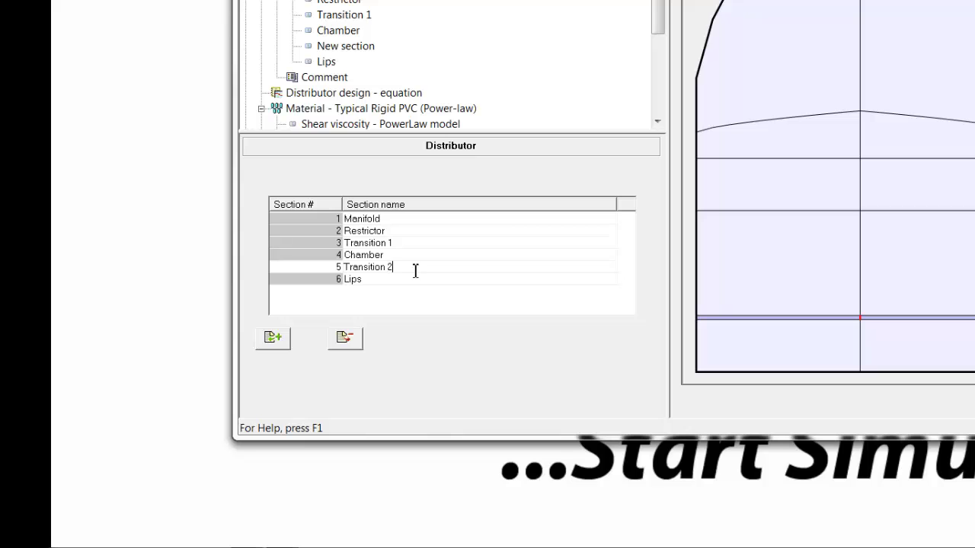
{"action": "key", "text": "Return"}
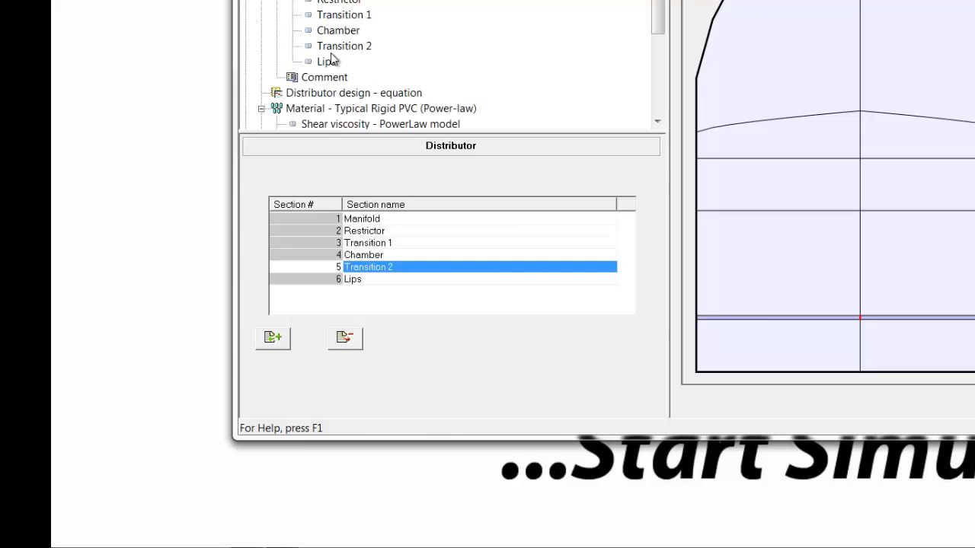
- Make Transition 2 length constant with the first row's gap going from 0.25 to 0.1 inch
{"action": "left_click", "coordinate": [338, 47]}
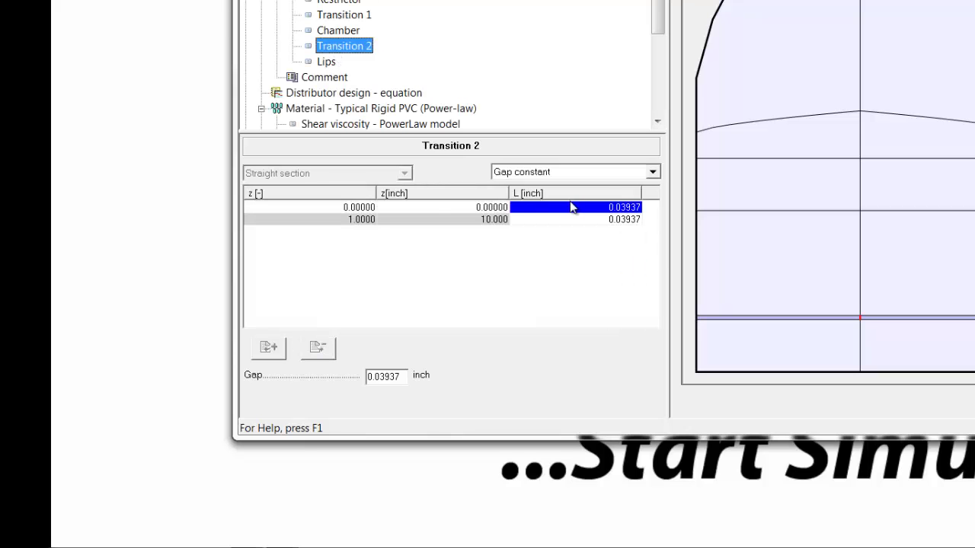
{"action": "left_click", "coordinate": [655, 173]}
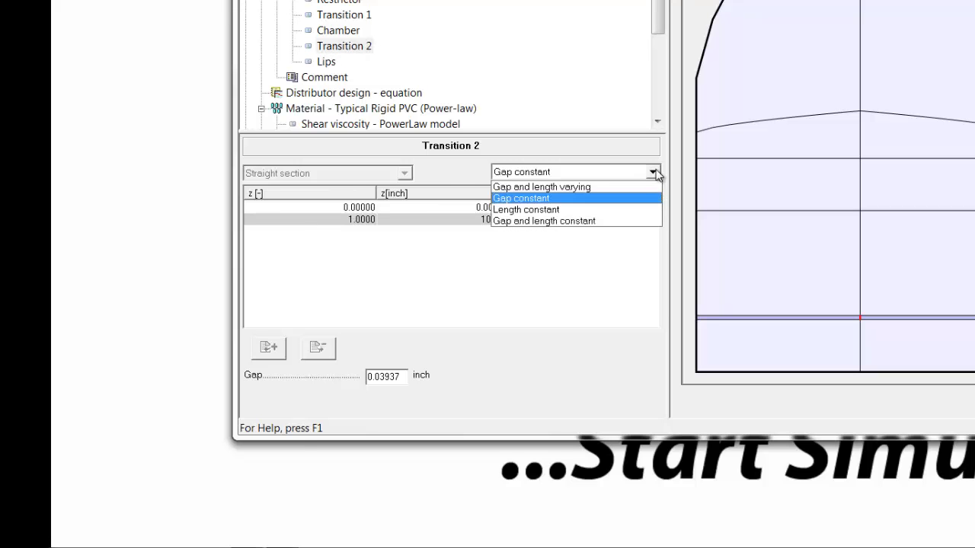
{"action": "left_click", "coordinate": [609, 209]}
{"action": "left_click", "coordinate": [533, 208]}
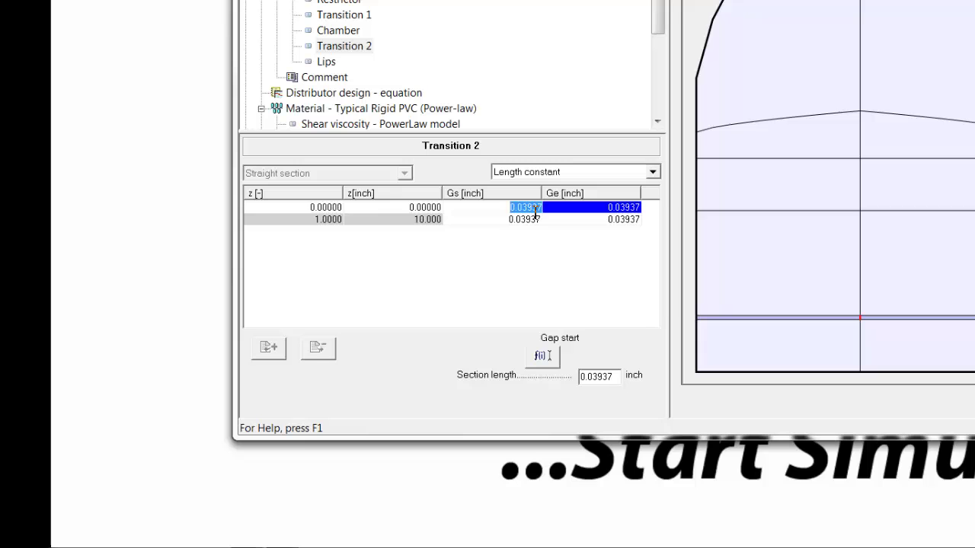
{"action": "type", "text": "0.25"}
{"action": "key", "text": "Return"}
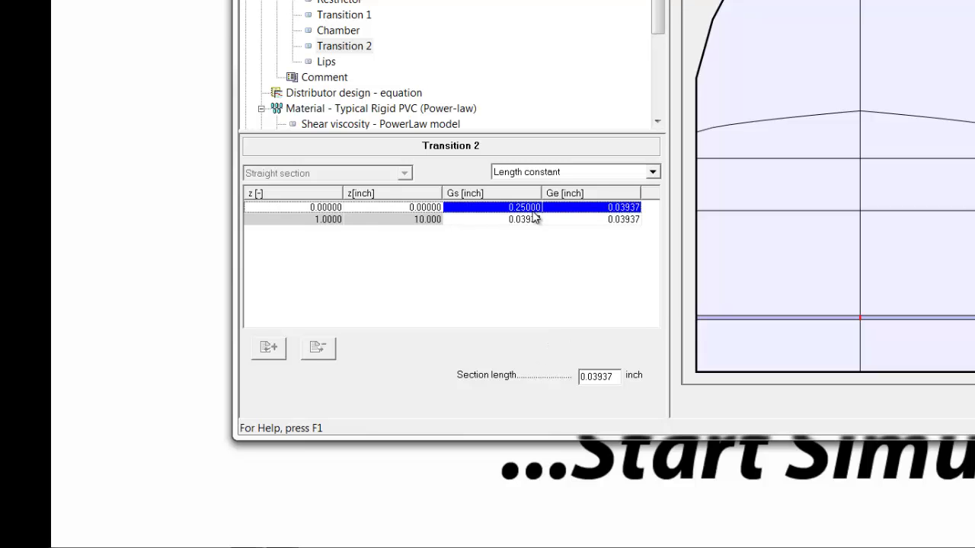
{"action": "left_click", "coordinate": [626, 209]}
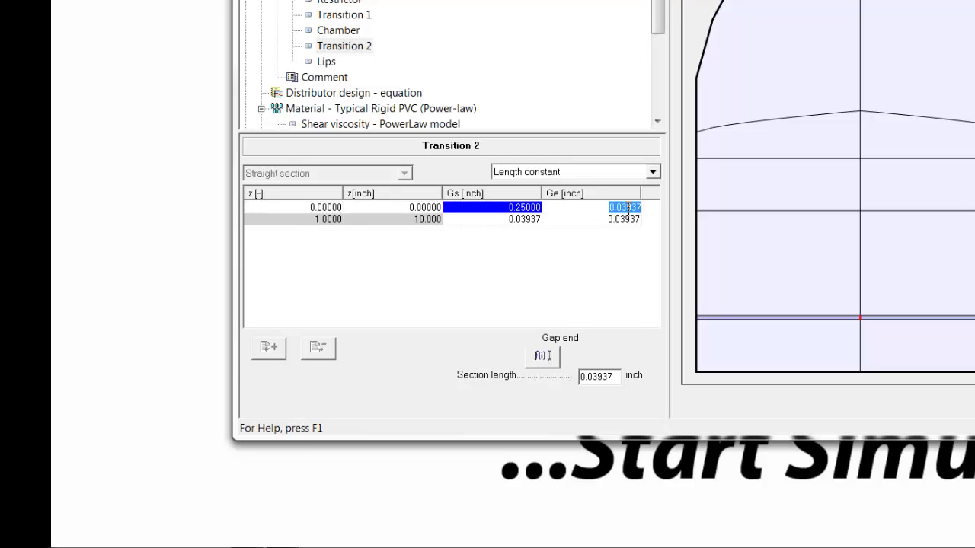
{"action": "type", "text": "0.1"}
{"action": "key", "text": "Return"}
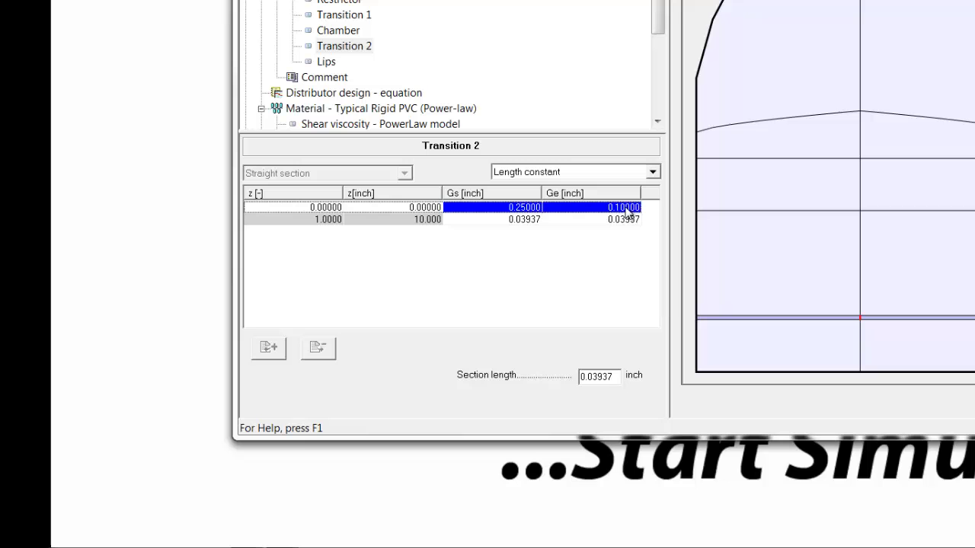
- Set the second row's gaps to 0.25 and 0.1 inch and the section length to 0.25 inch
{"action": "left_click", "coordinate": [528, 222]}
{"action": "key", "text": "BackSpace"}
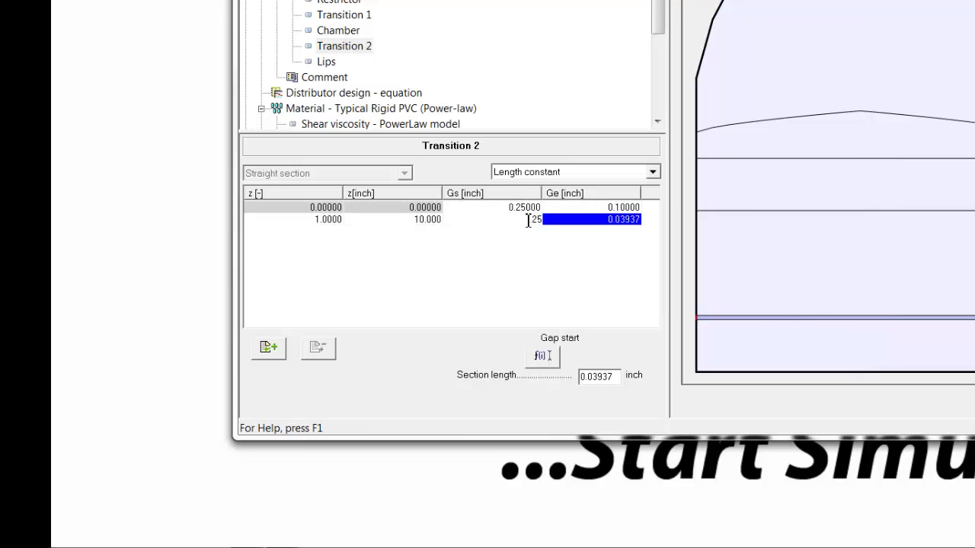
{"action": "key", "text": "Return"}
{"action": "left_click", "coordinate": [618, 220]}
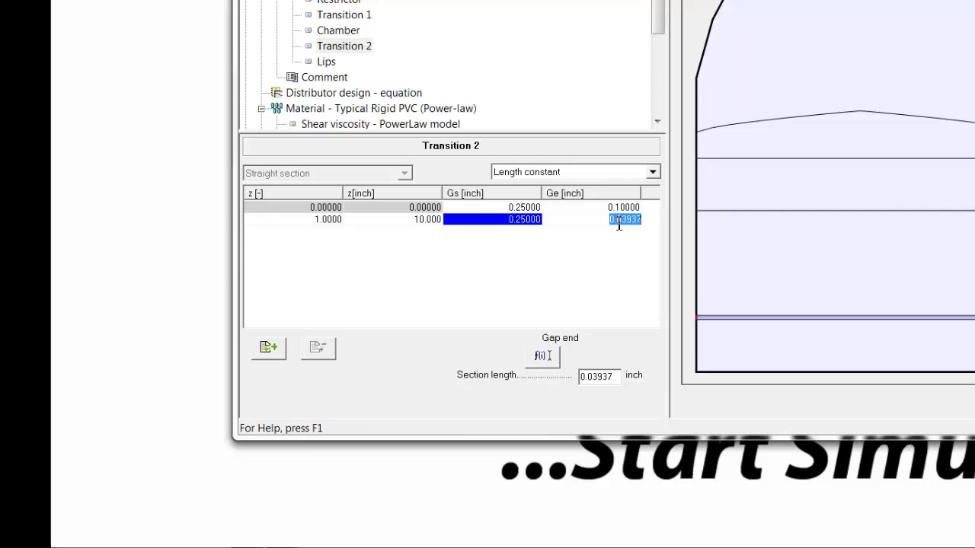
{"action": "type", "text": "0.1"}
{"action": "key", "text": "Return"}
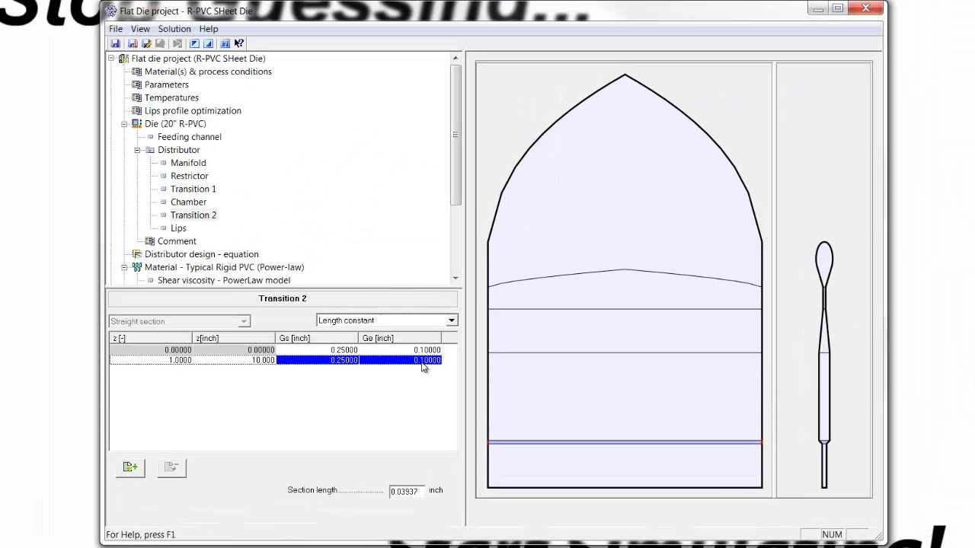
{"action": "double_click", "coordinate": [411, 493]}
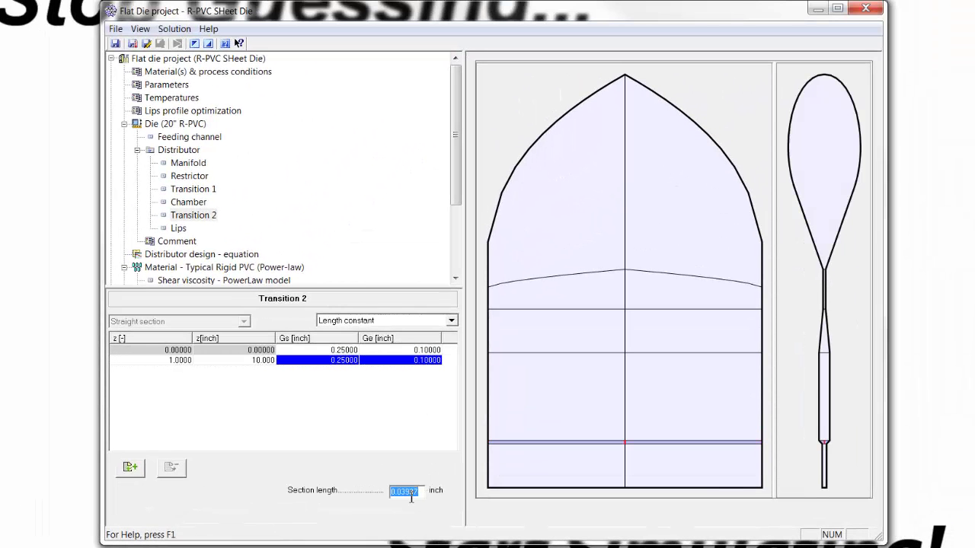
{"action": "type", "text": "0.25"}
{"action": "key", "text": "Return"}
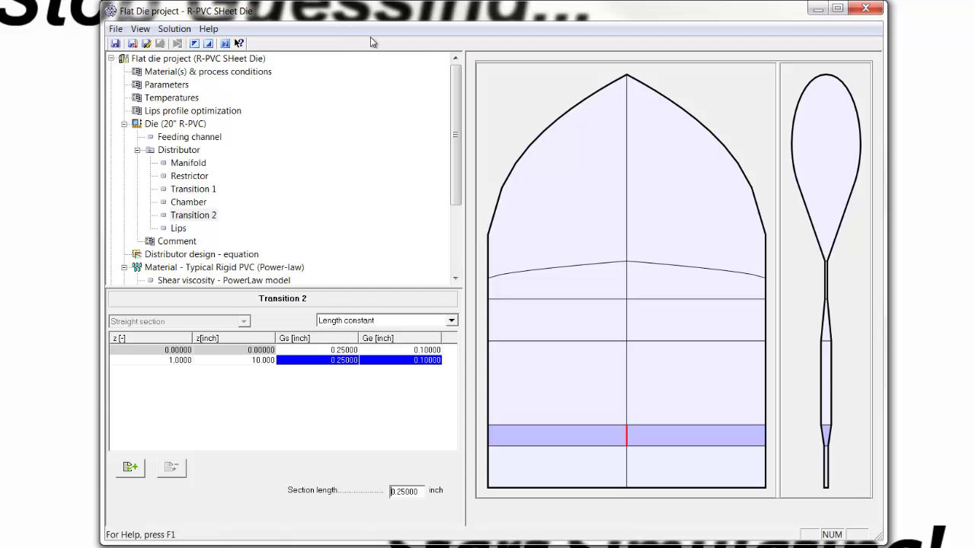
- Review the Parameters, Materials and Temperatures settings, then run the solver on the project
{"action": "left_click", "coordinate": [139, 59]}
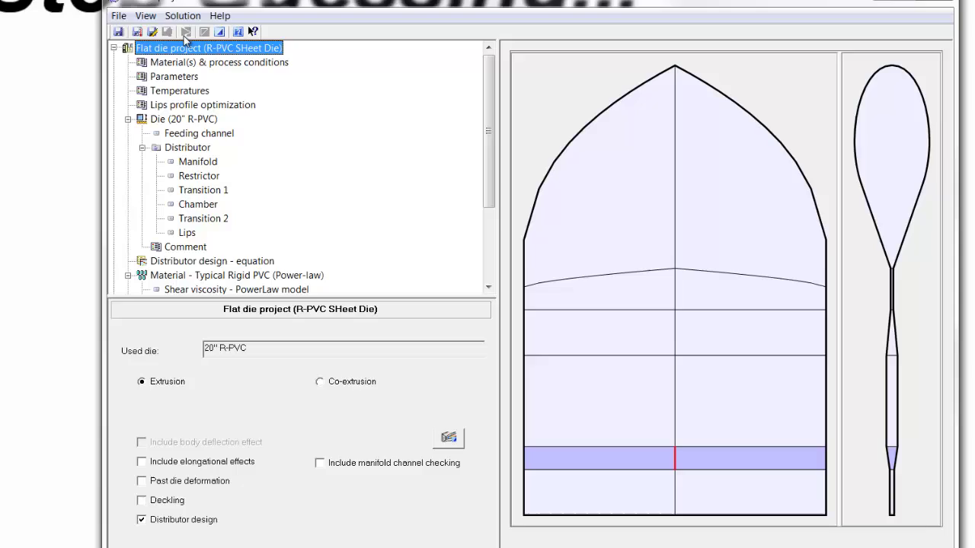
{"action": "left_click", "coordinate": [182, 75]}
{"action": "left_click", "coordinate": [184, 62]}
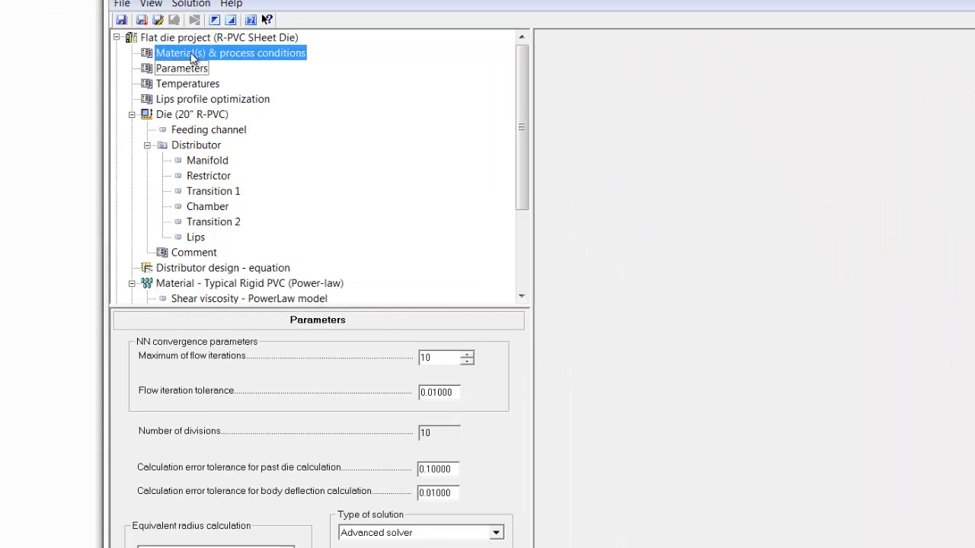
{"action": "left_click", "coordinate": [196, 37]}
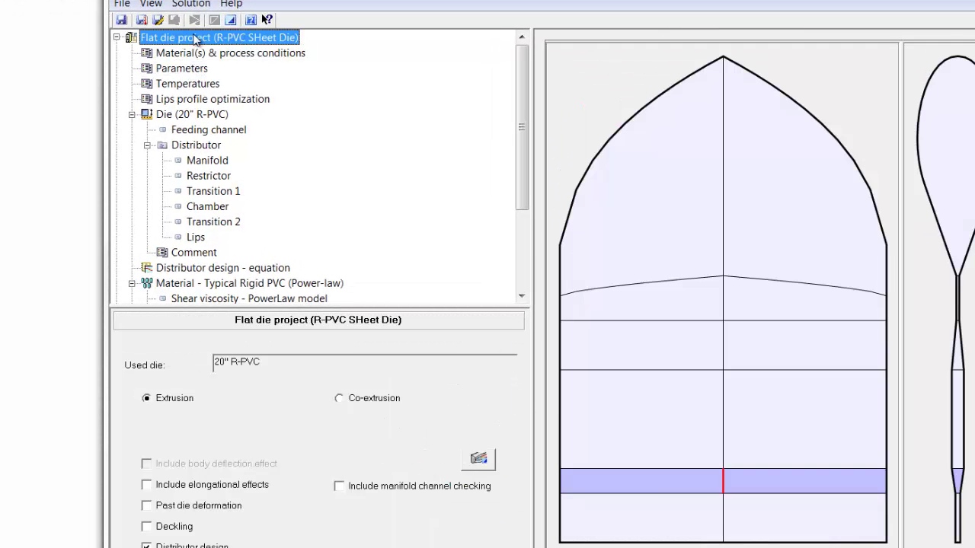
{"action": "left_click", "coordinate": [189, 83]}
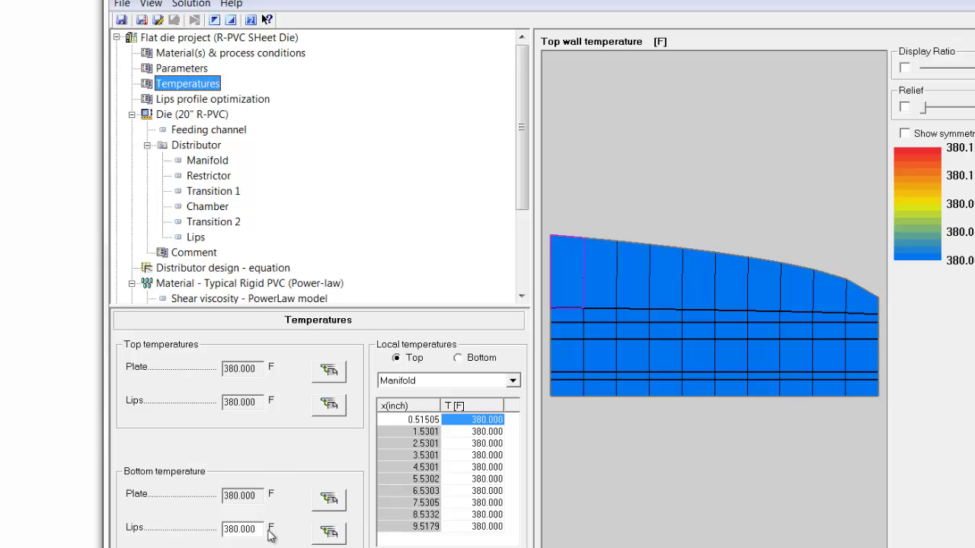
{"action": "left_click", "coordinate": [191, 42]}
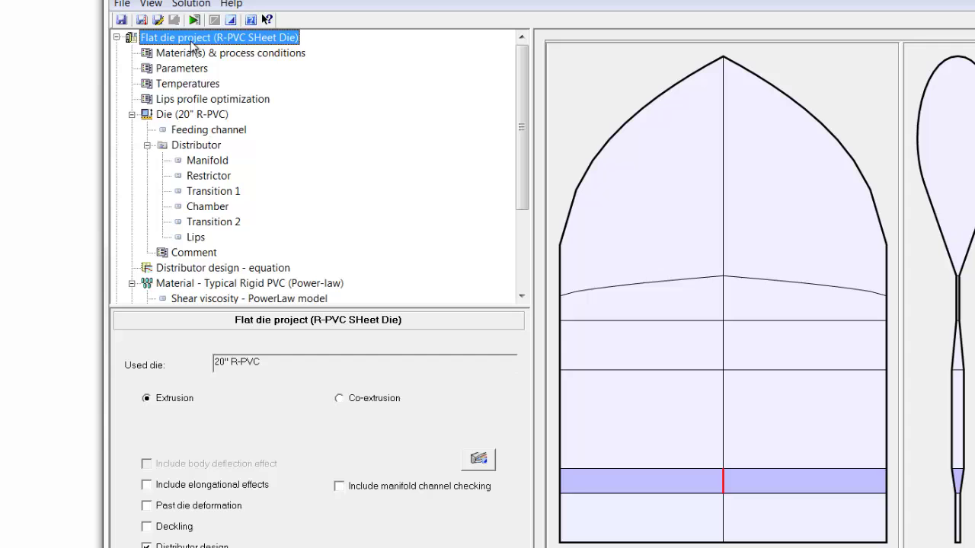
{"action": "left_click", "coordinate": [195, 20]}
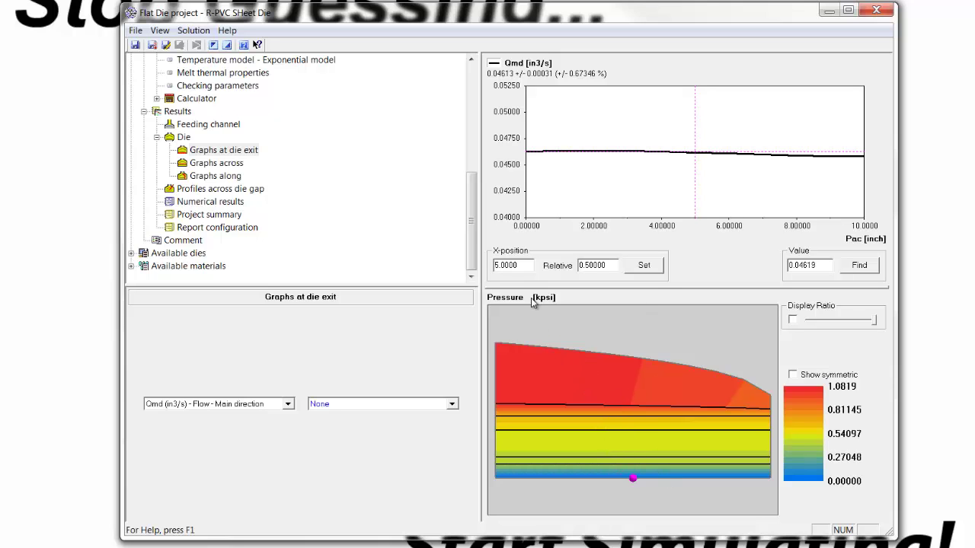
- Colour the die results by Ssb bottom shear stress (psi) instead of pressure
{"action": "left_click", "coordinate": [183, 141]}
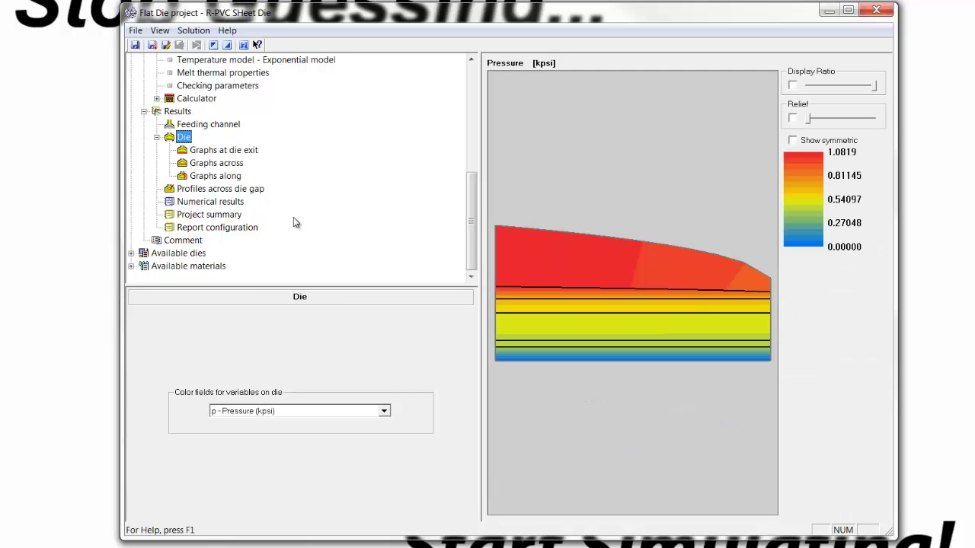
{"action": "left_click", "coordinate": [384, 411]}
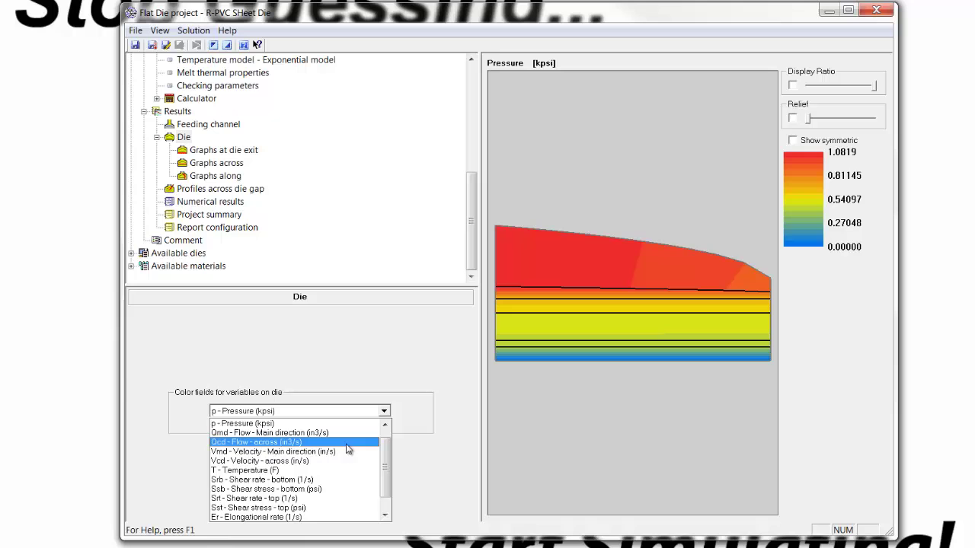
{"action": "left_click", "coordinate": [299, 498]}
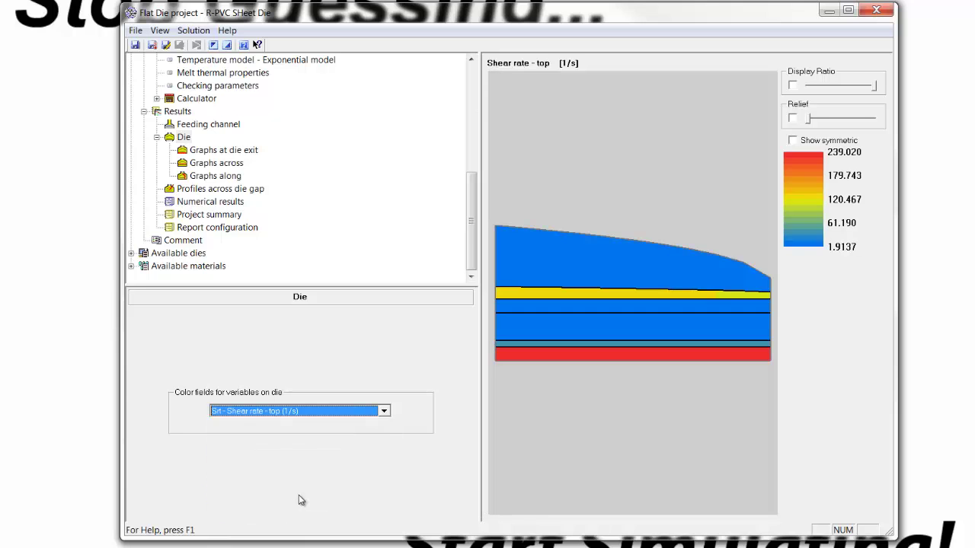
{"action": "left_click", "coordinate": [384, 411]}
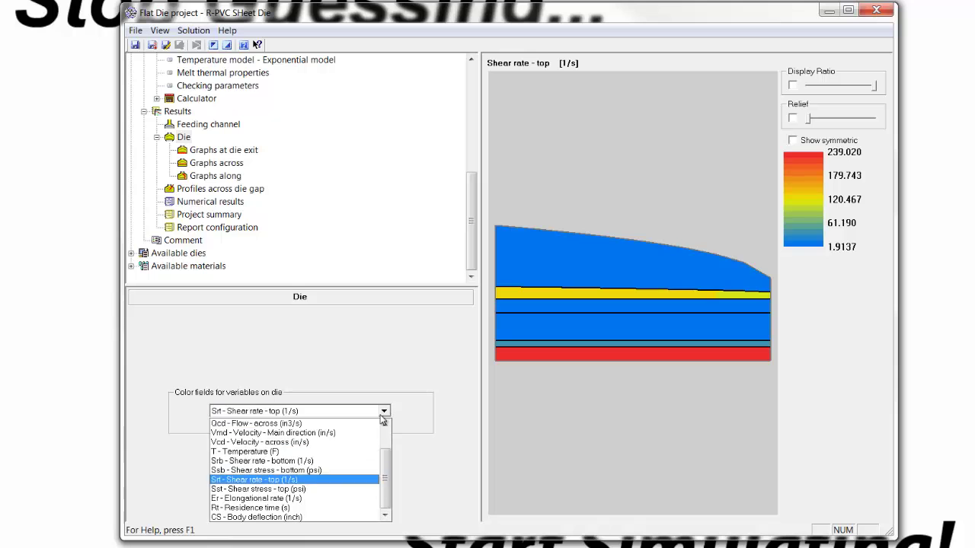
{"action": "left_click", "coordinate": [318, 471]}
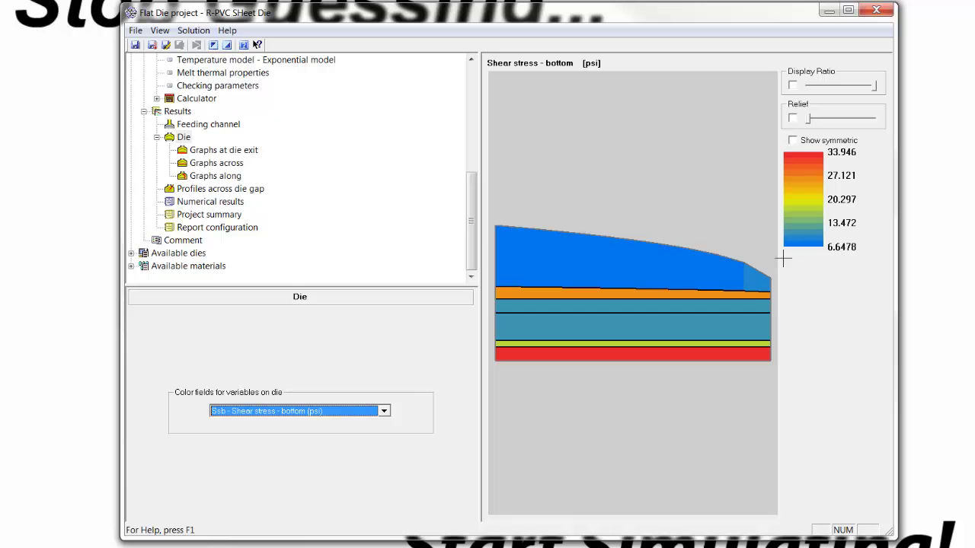
{"action": "left_click_drag", "start_coordinate": [468, 232], "coordinate": [463, 123]}
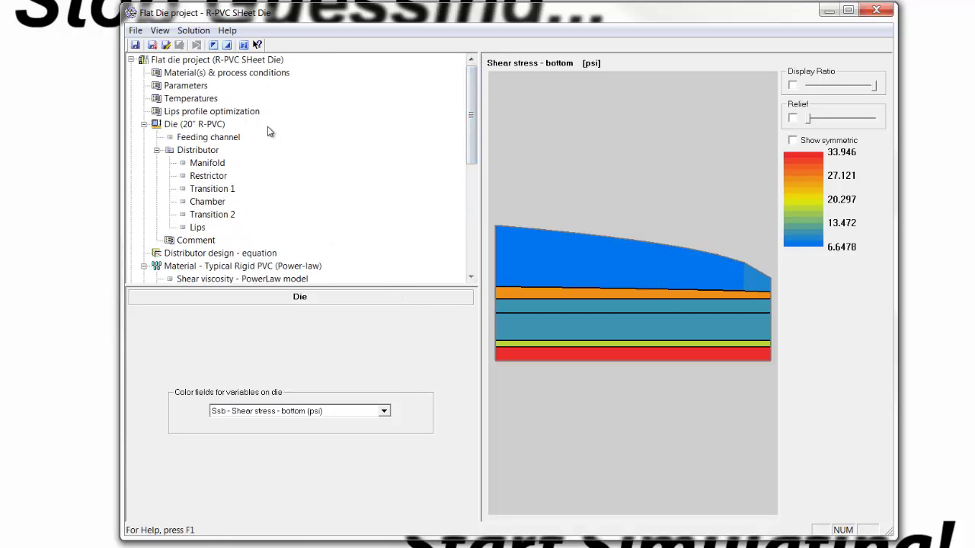
- Return to the Distributor page showing all six sections, Manifold through Transition 2 to Lips
{"action": "left_click", "coordinate": [189, 150]}
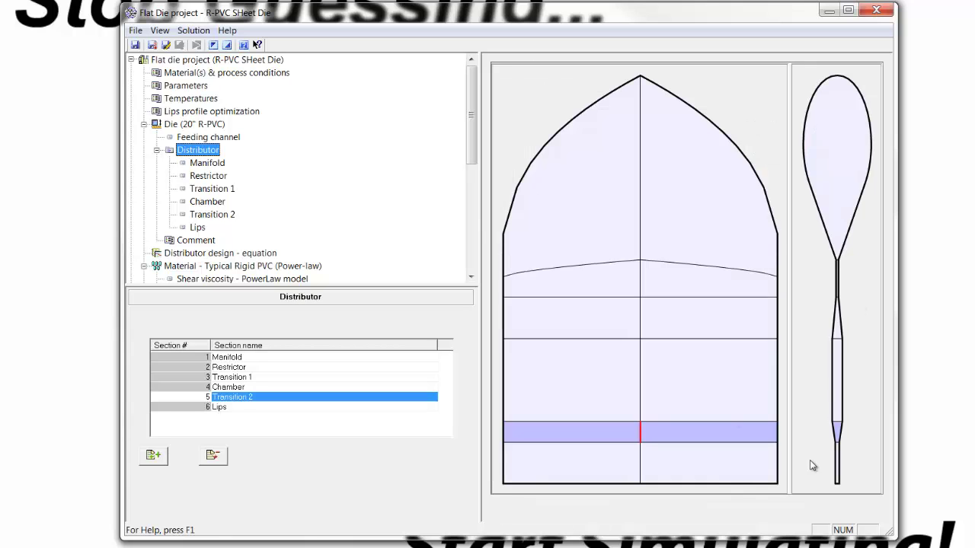